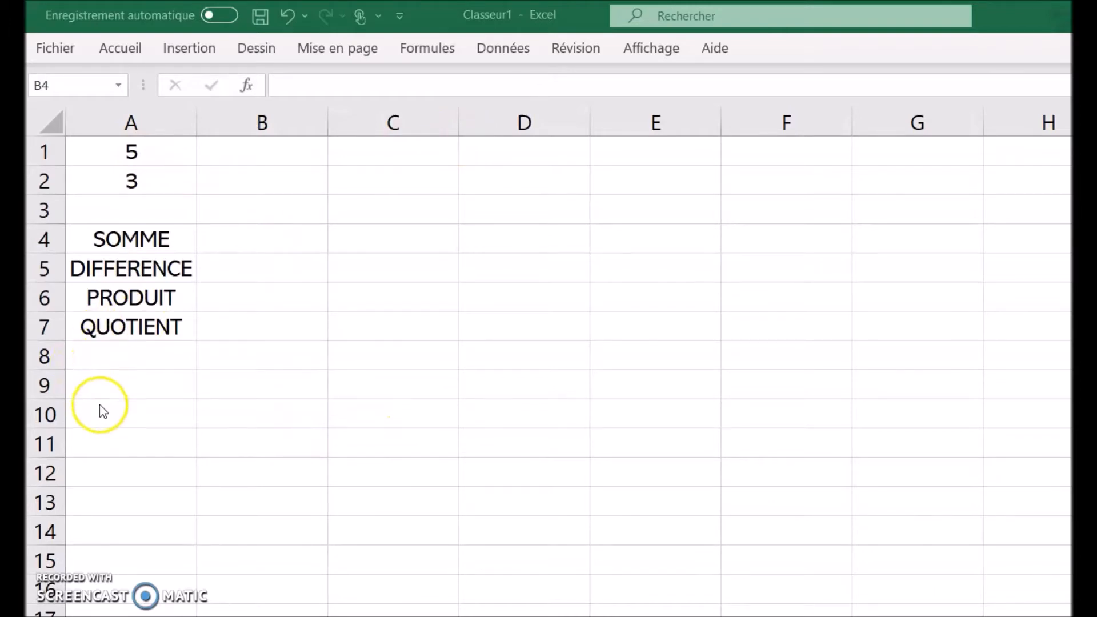
Step: Examine how rows, columns and cells are addressed, using row 10, column C and cell C10, plus the numbers and operation labels in column A
click(656, 429)
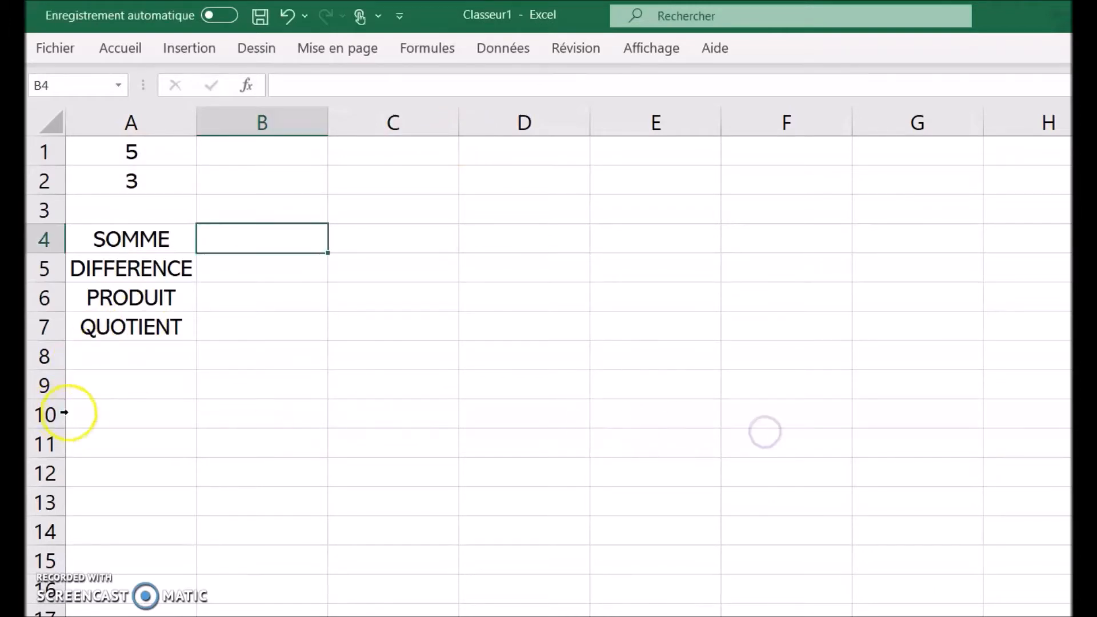
drag(103, 414, 883, 418)
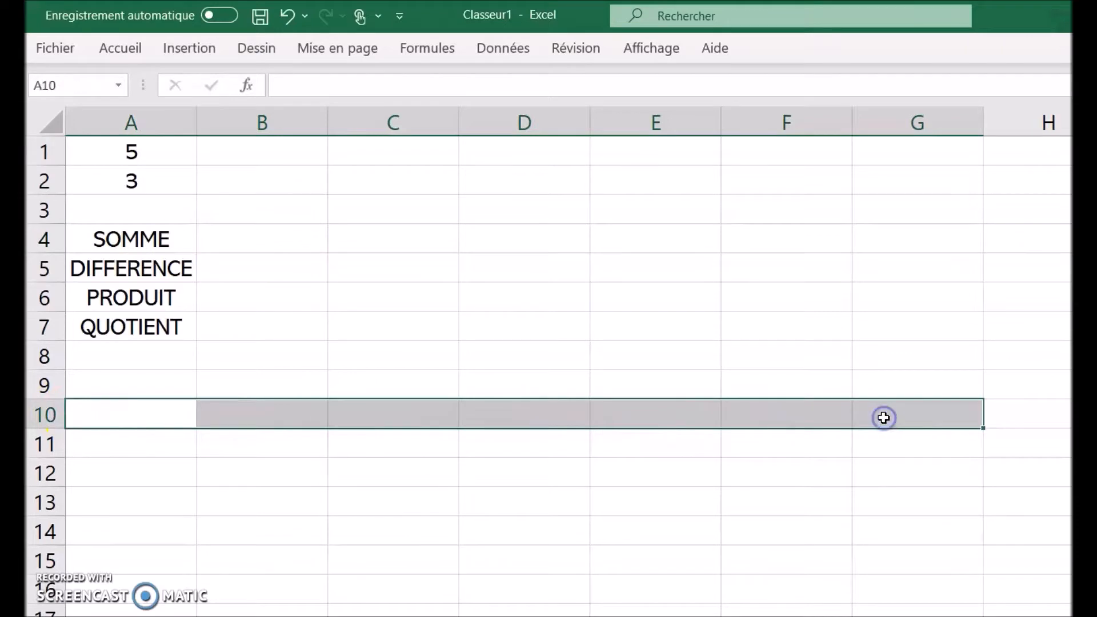
drag(424, 145, 400, 578)
drag(122, 417, 415, 422)
drag(404, 264, 402, 441)
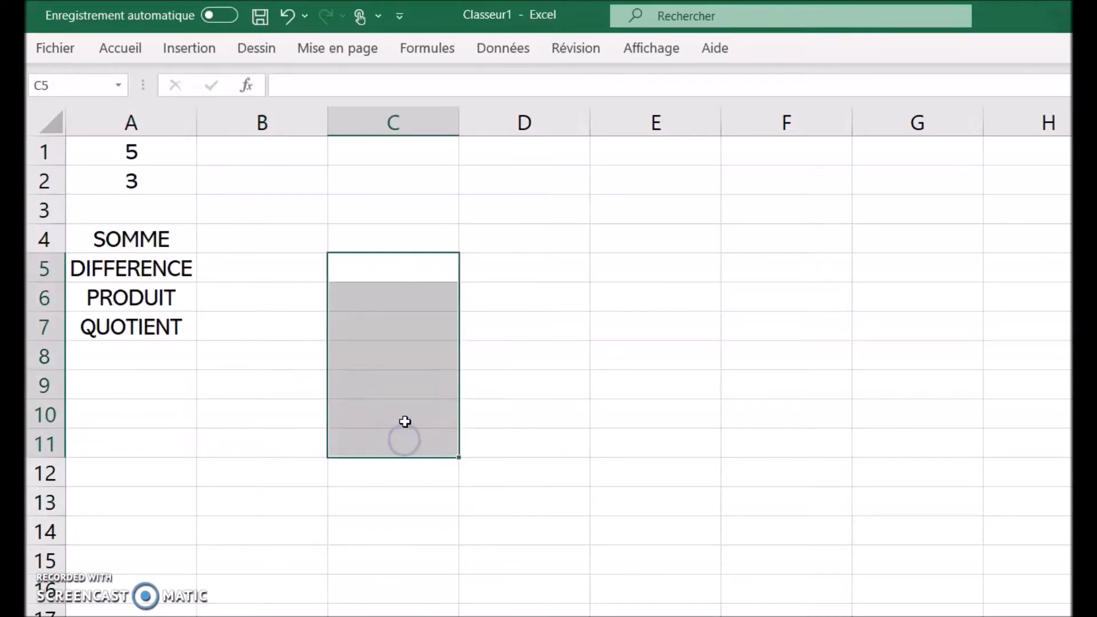
click(405, 422)
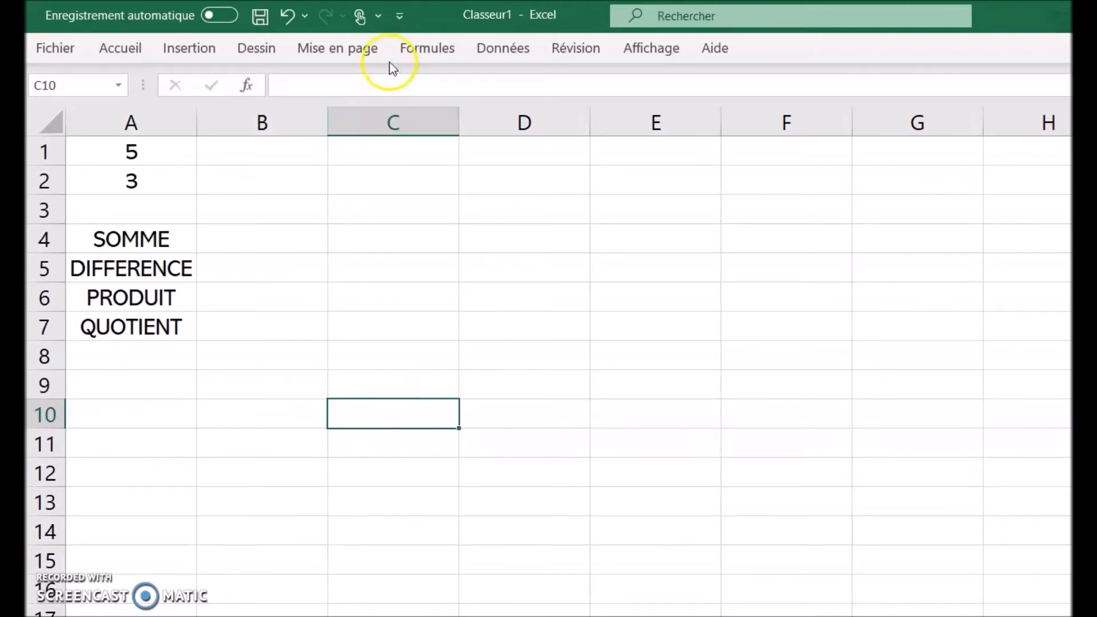
click(535, 301)
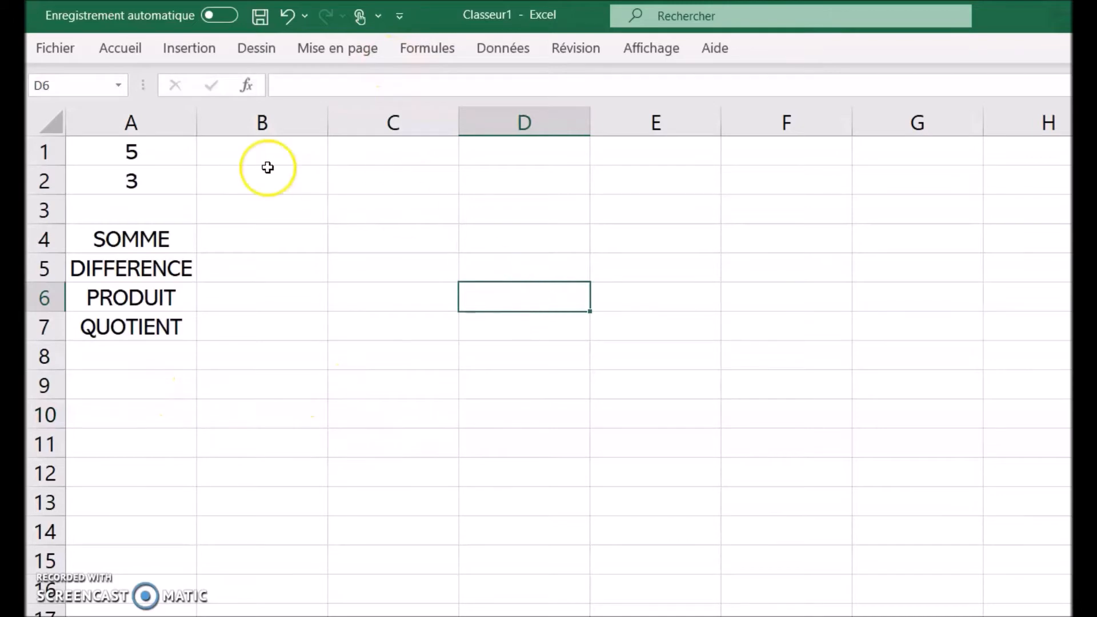
click(141, 144)
click(133, 181)
drag(110, 243, 112, 326)
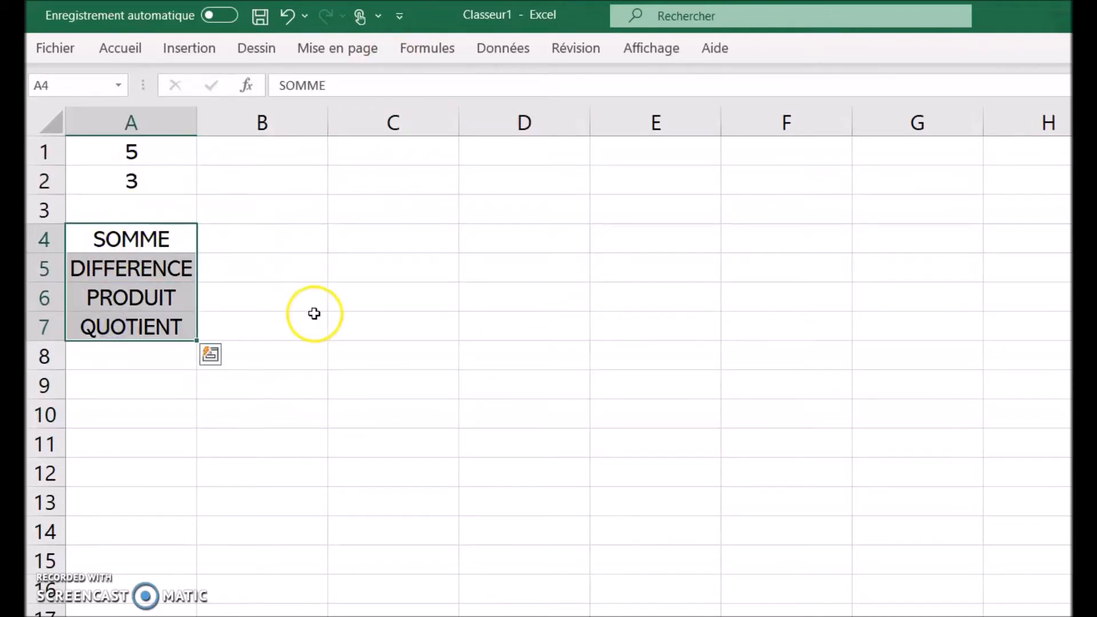
Step: Enter the formula =A1+A2 in cell B4 beside the SOMME label to add the two numbers
click(265, 250)
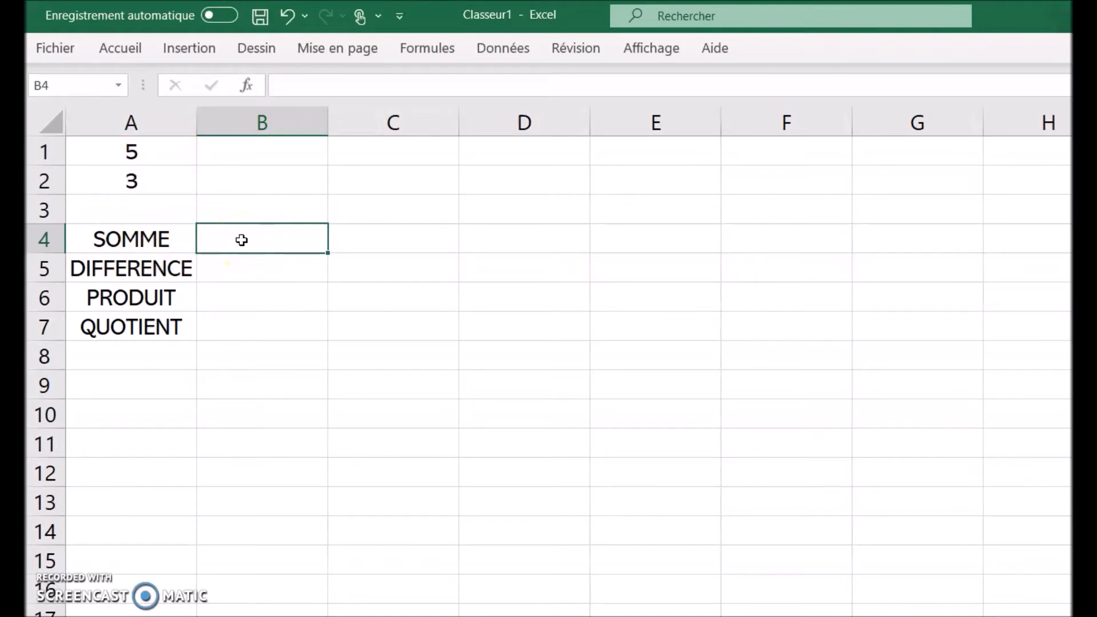
text(=)
click(281, 241)
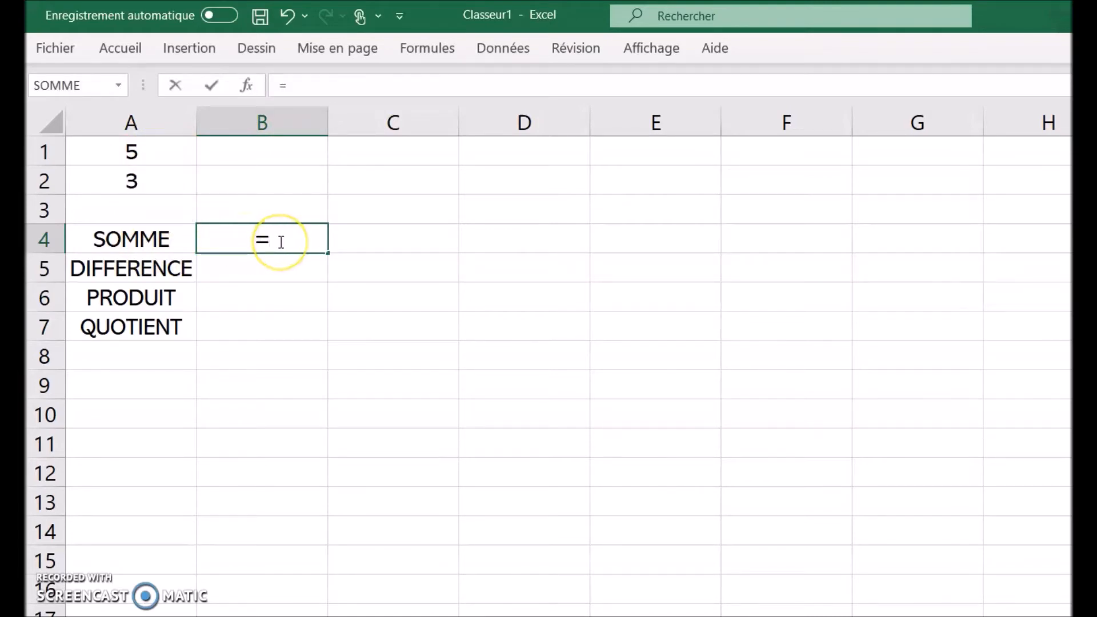
text(A1+A2)
key(Return)
click(291, 276)
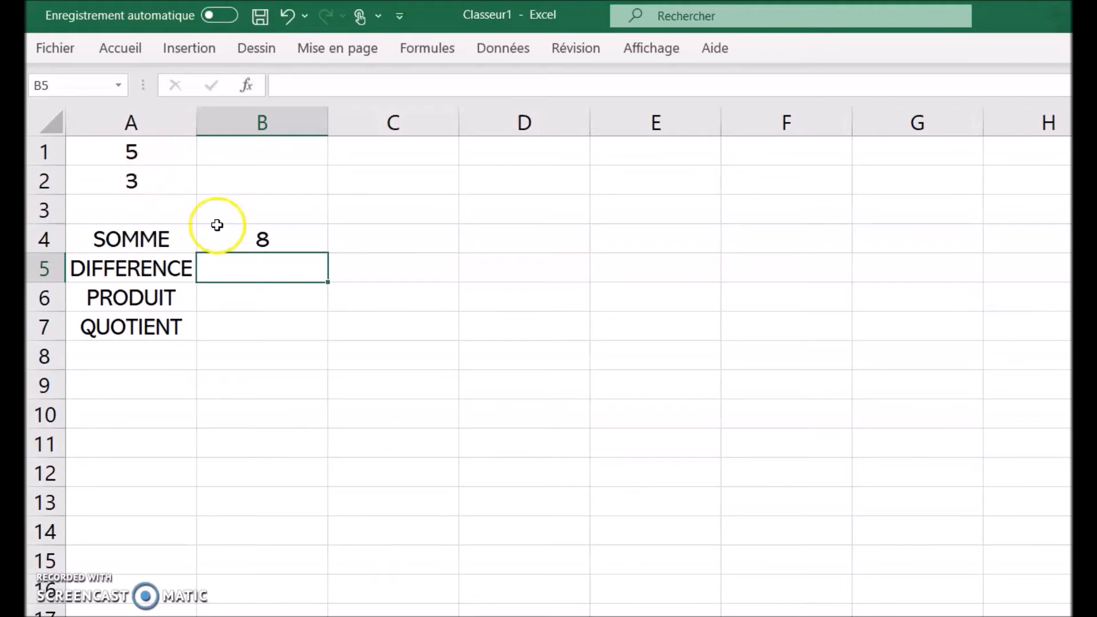
Step: Remove the equals sign from the formula in B4 so the cell holds A1+A2 as plain text
click(308, 238)
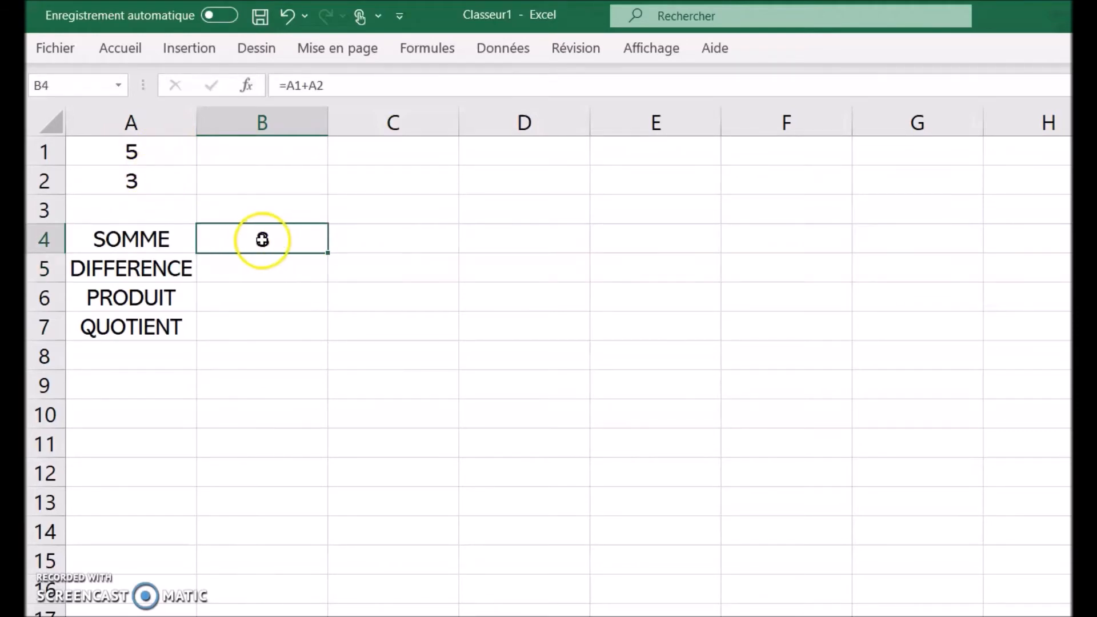
click(265, 237)
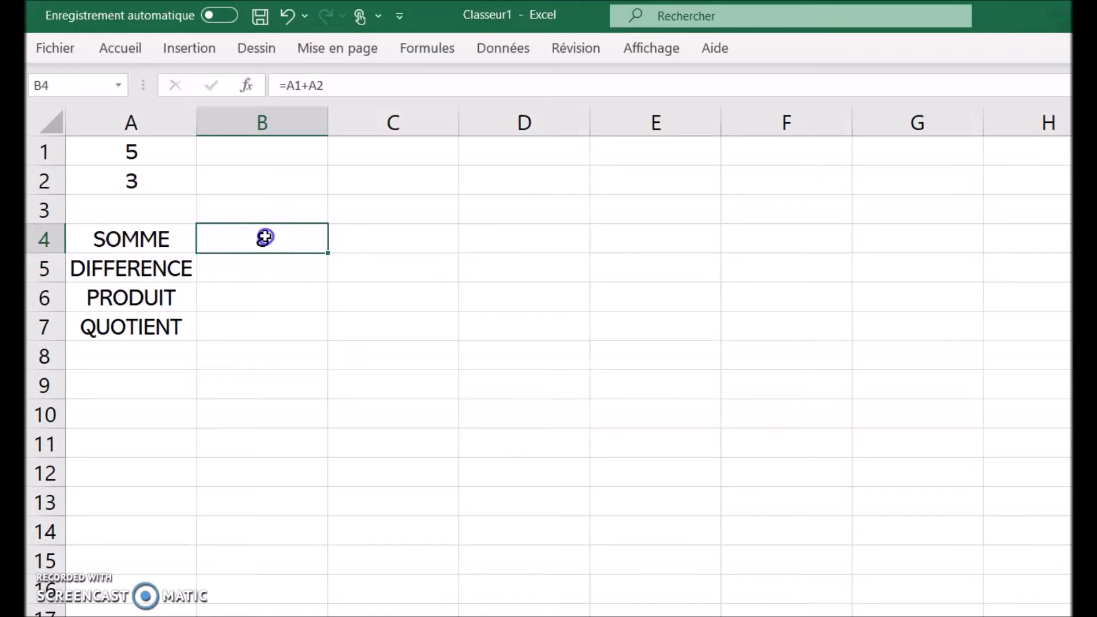
click(286, 84)
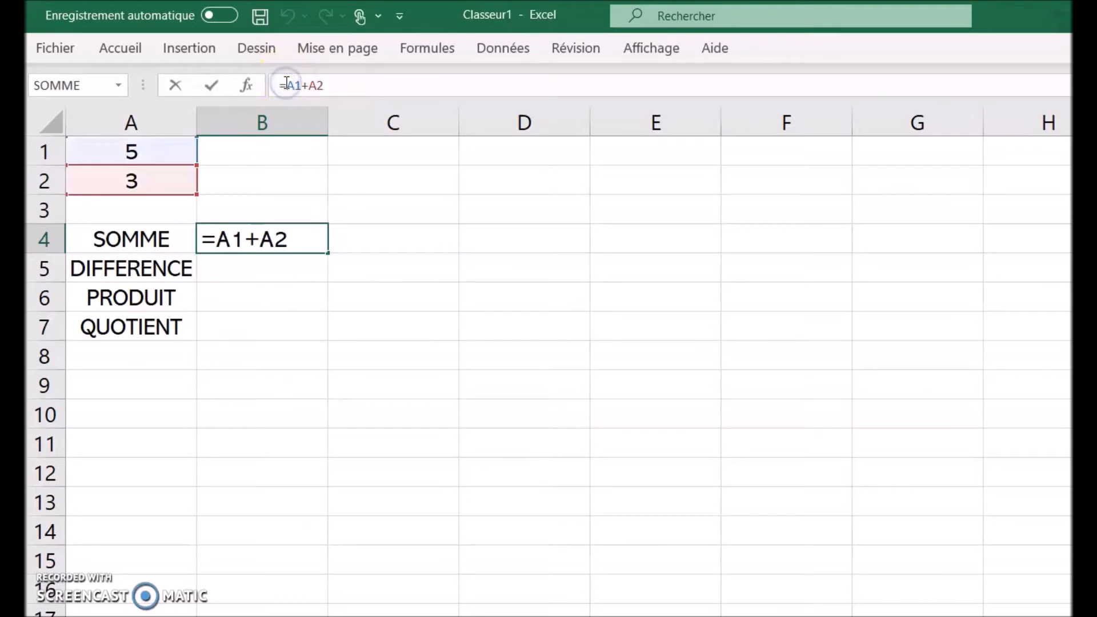
key(BackSpace)
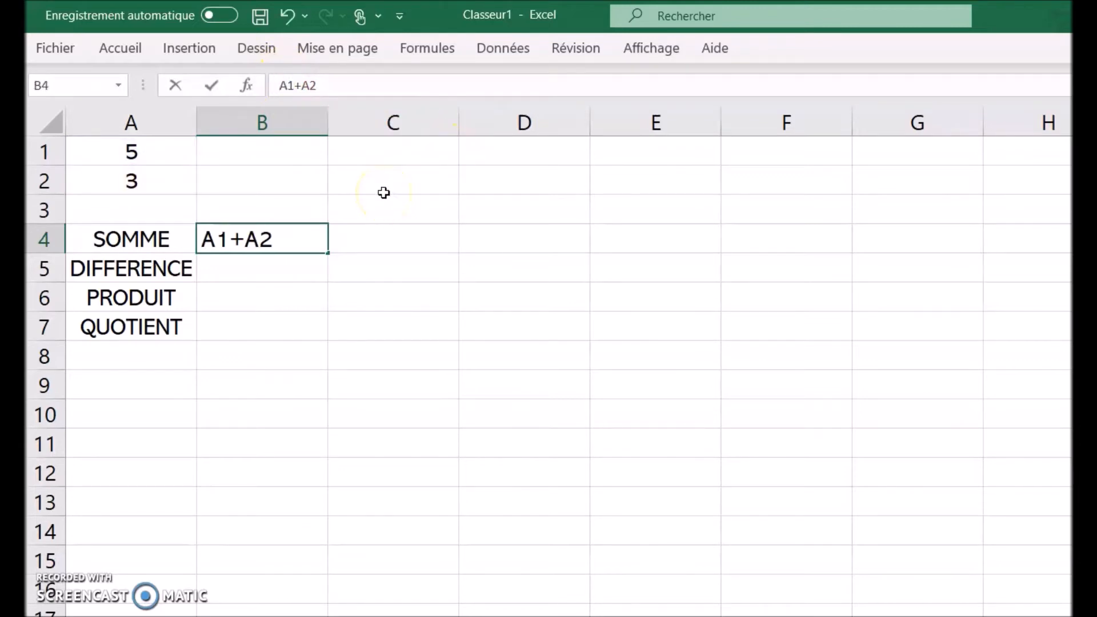
key(Return)
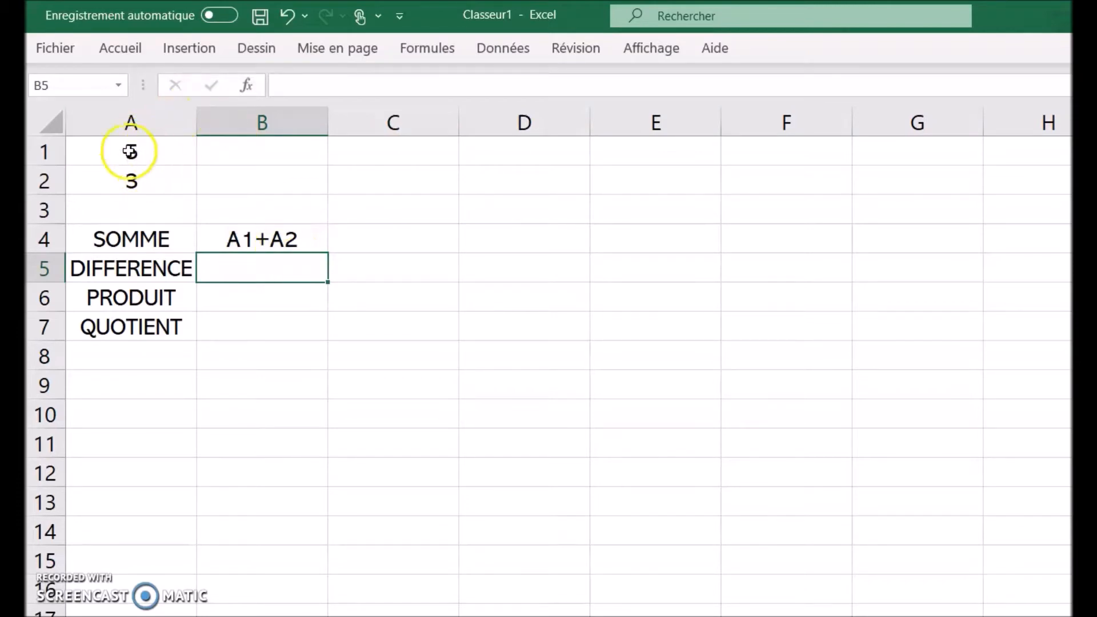
Step: Put the equals sign back in front of A1+A2 in cell B4
click(233, 238)
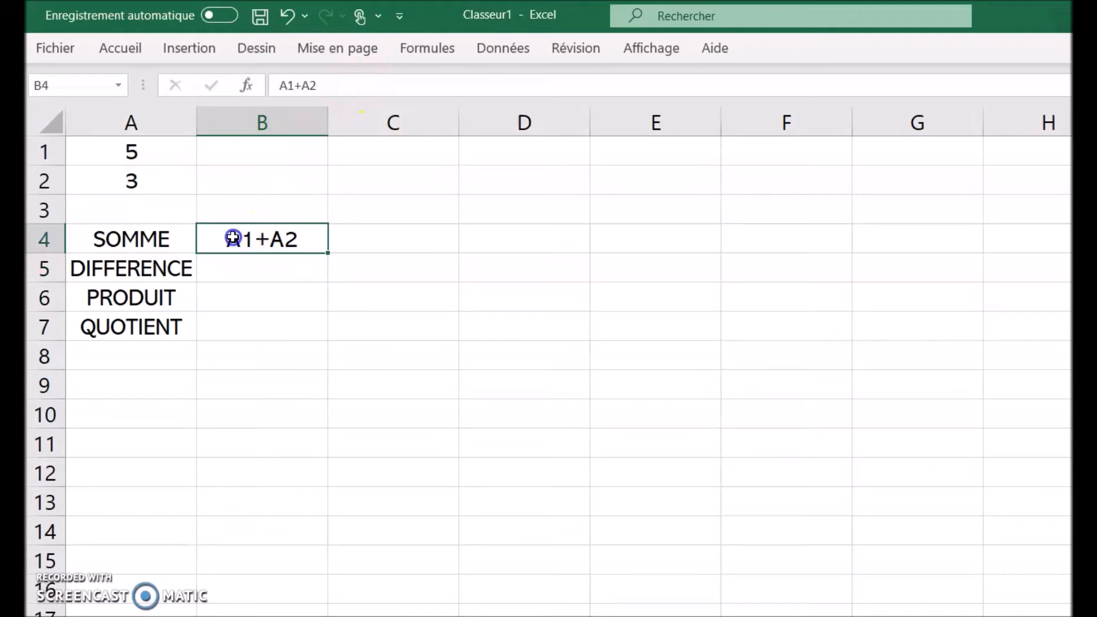
click(279, 86)
text(=)
key(Return)
Step: Enter the formula =A1-A2 in cell B5 beside the DIFFERENCE label and check it
text(=)
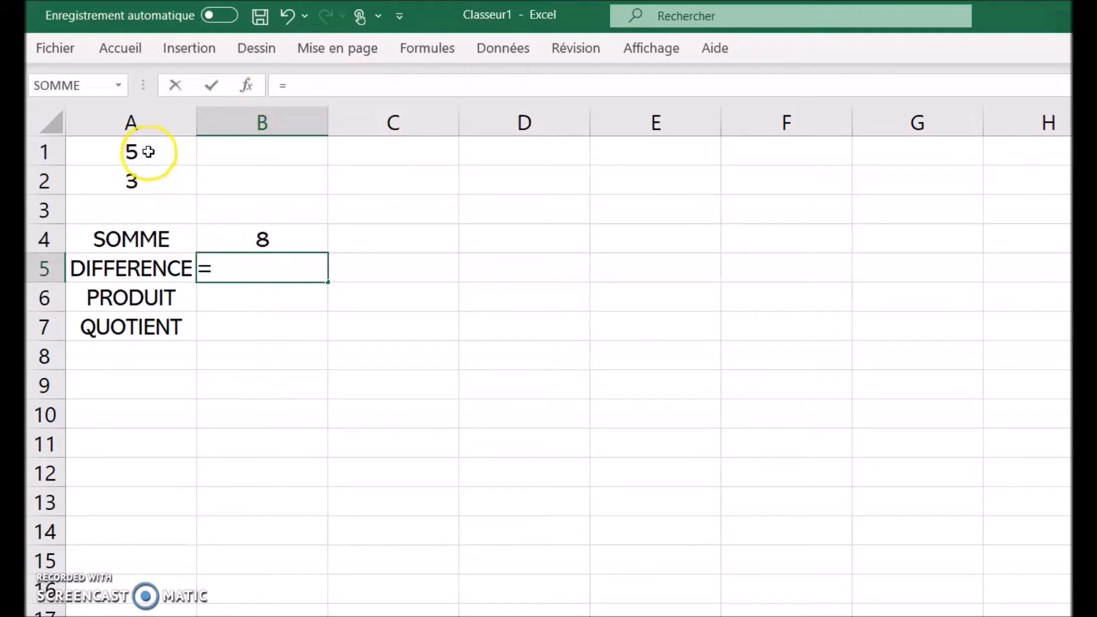
click(148, 152)
text(-)
click(165, 180)
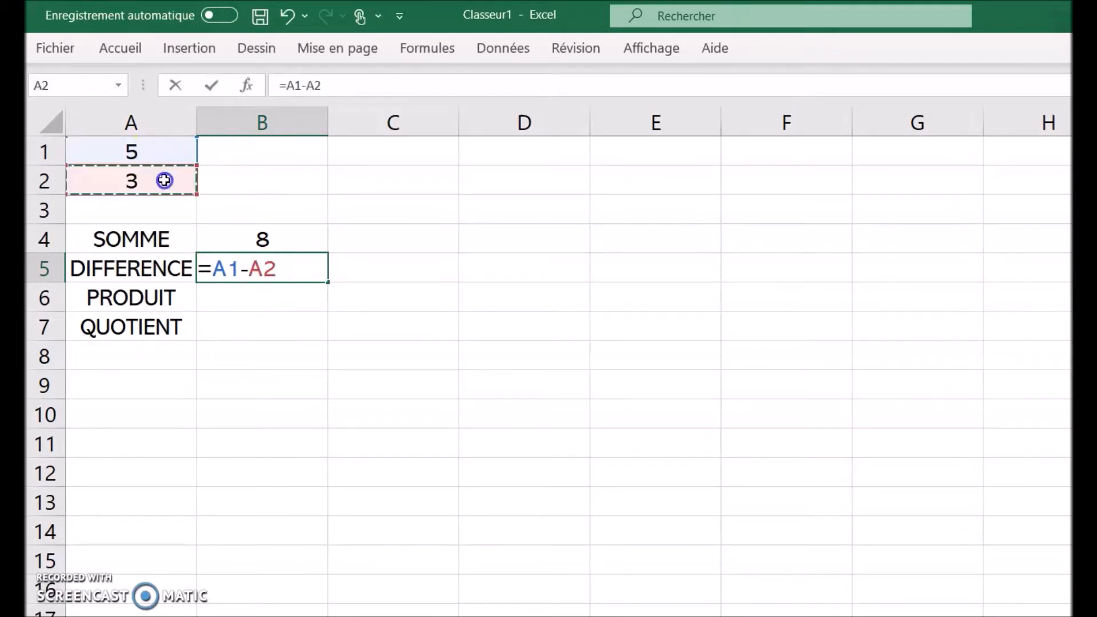
key(Return)
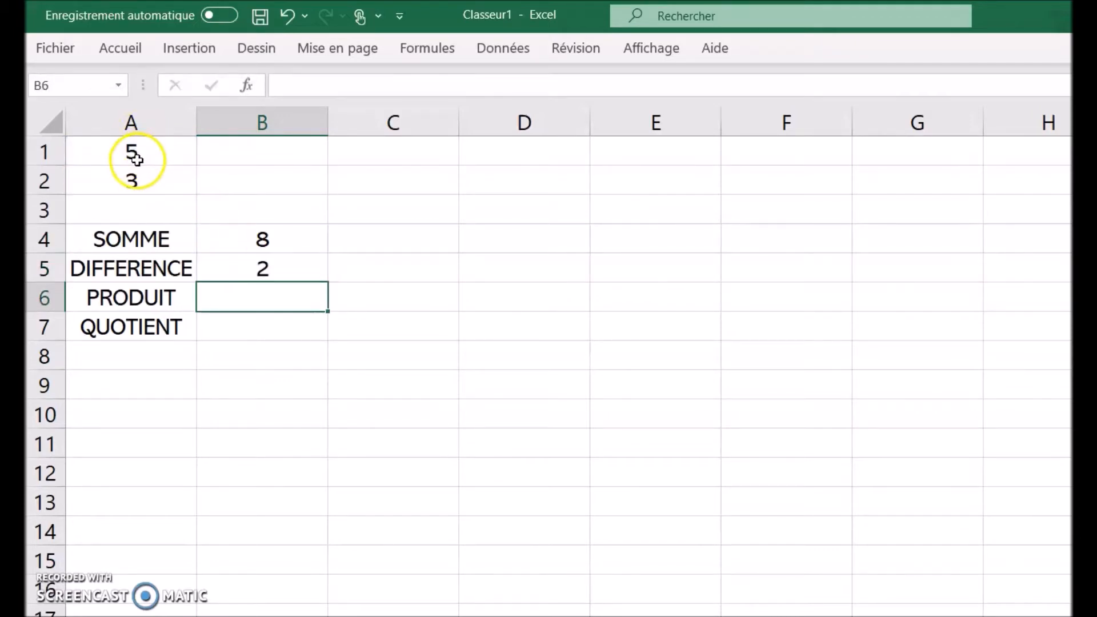
click(244, 275)
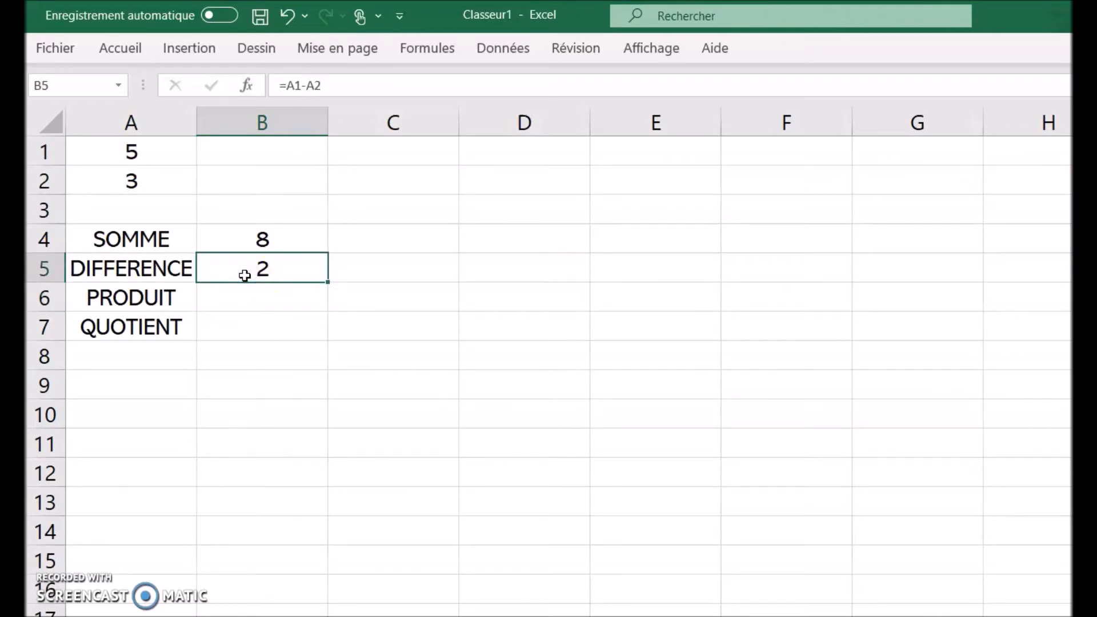
Step: Change A1 to 7 to test how the formulas recalculate, and set it back to 5
click(148, 150)
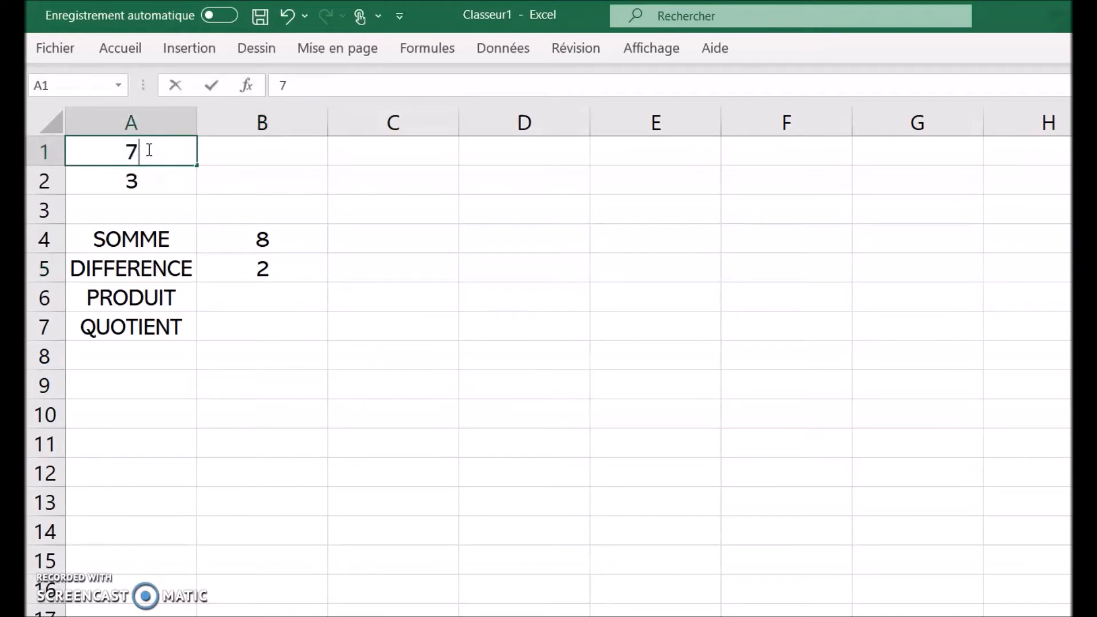
key(Return)
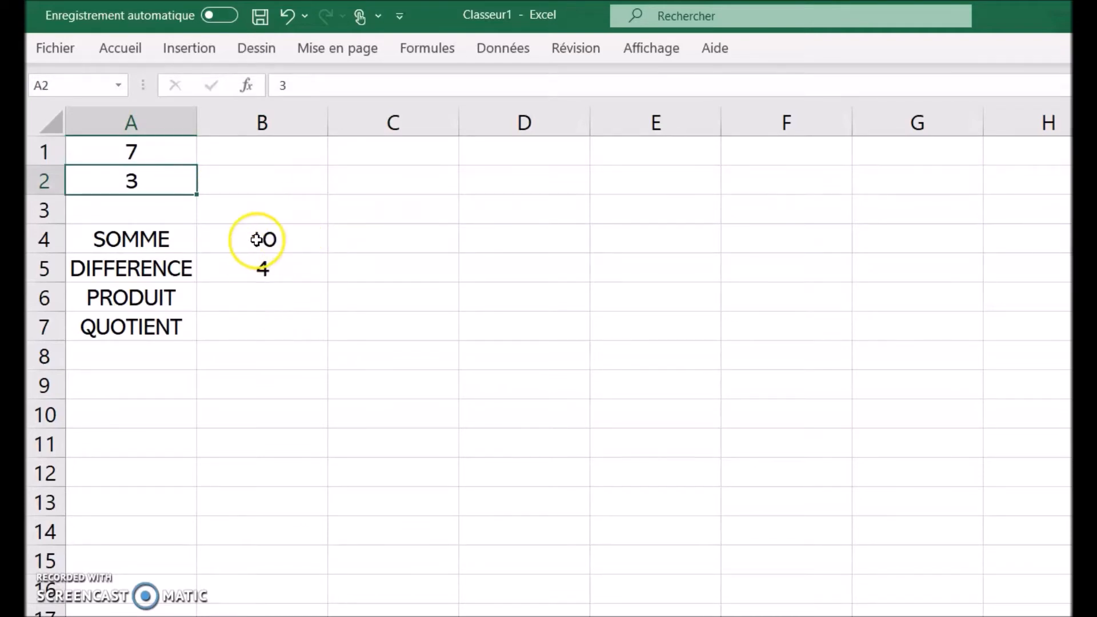
click(143, 153)
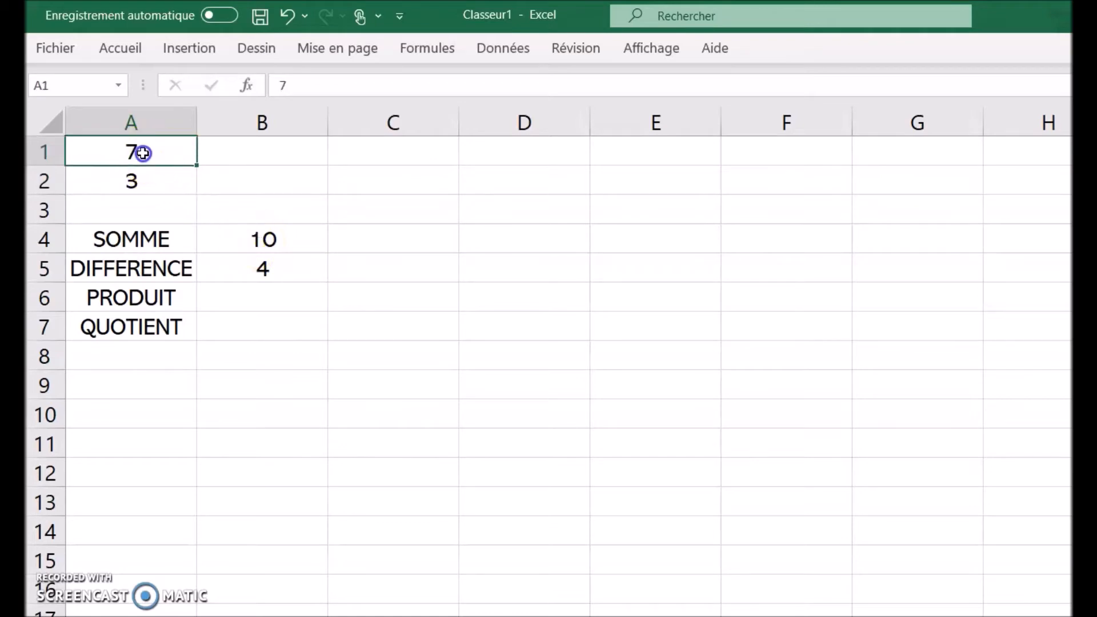
text(5)
key(Return)
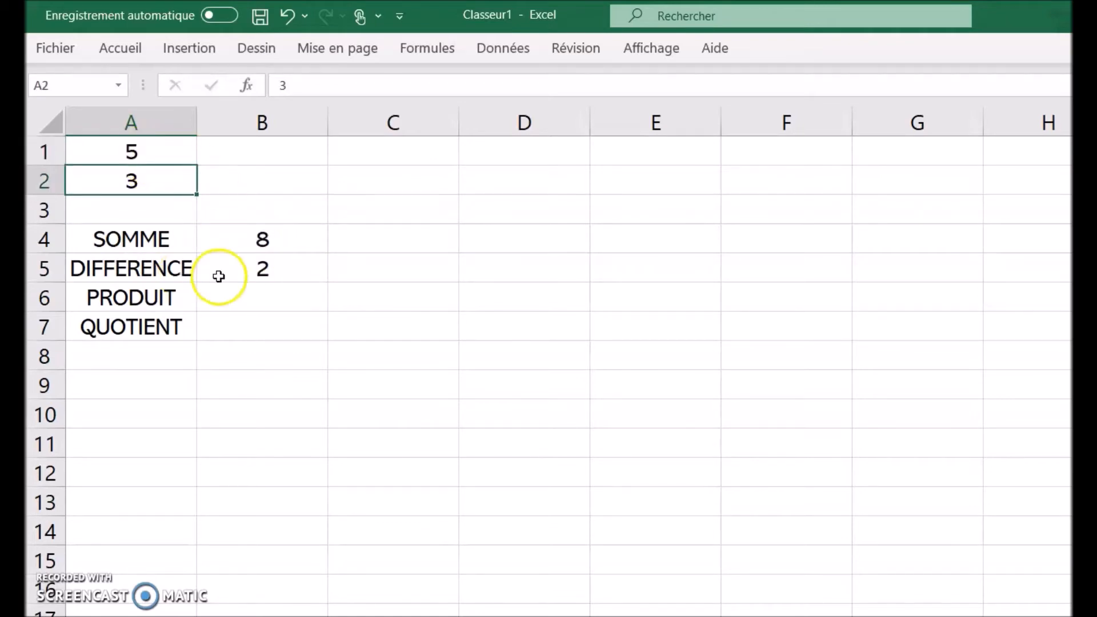
Step: Enter the formula =A1*A2 in cell B6 beside the PRODUIT label
click(254, 305)
text(=)
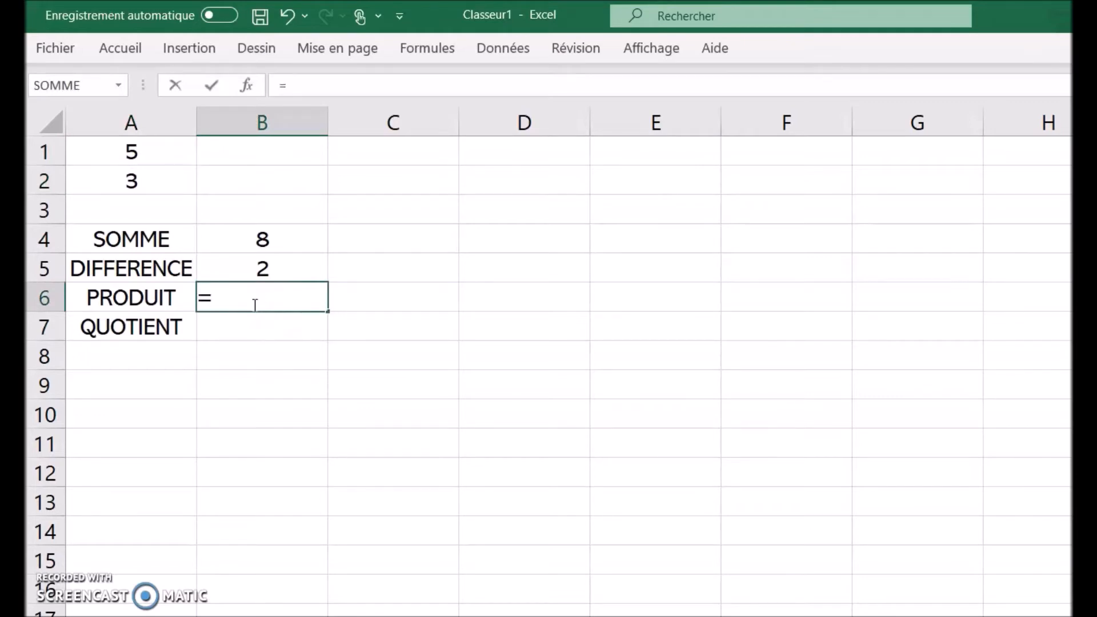
click(147, 150)
text(*)
click(147, 181)
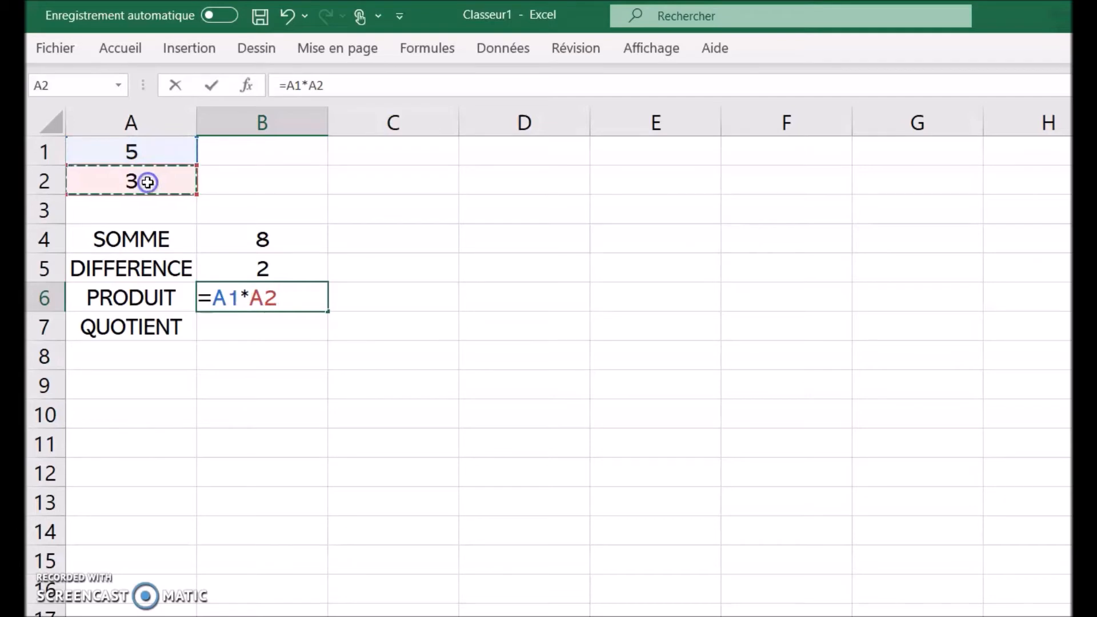
key(Return)
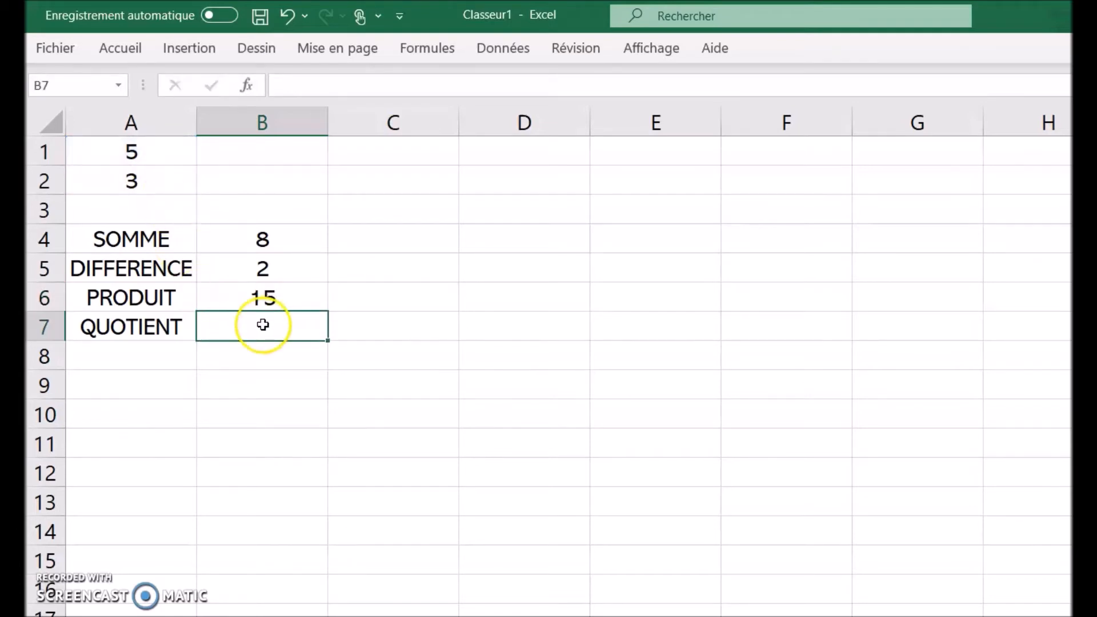
Step: Enter the formula =A1/A2 in cell B7 beside the QUOTIENT label
text(=)
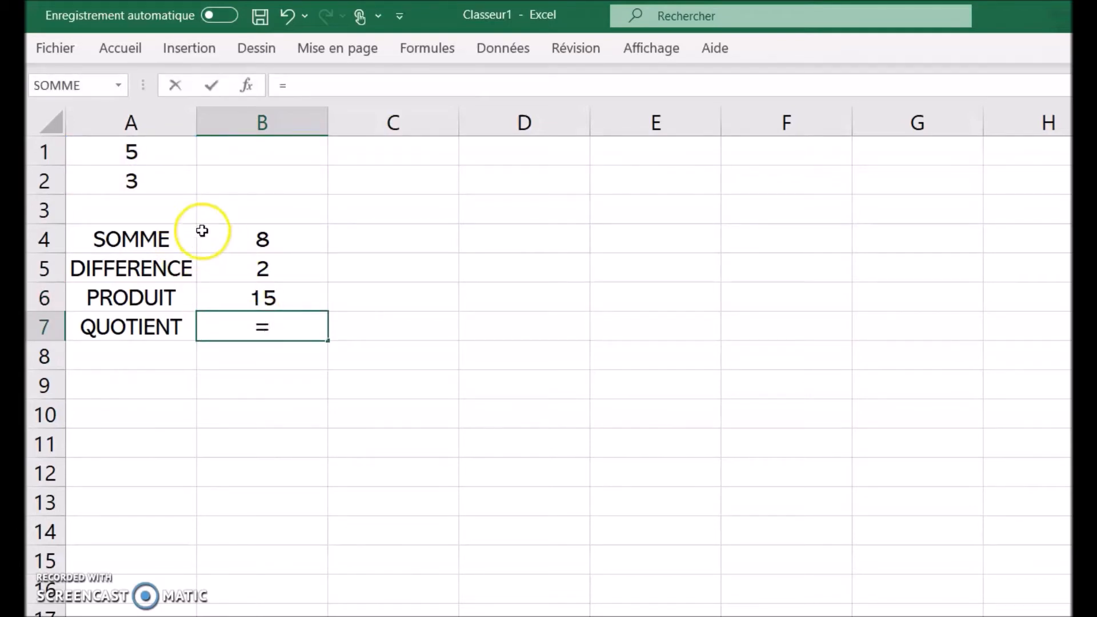
click(154, 158)
text(/)
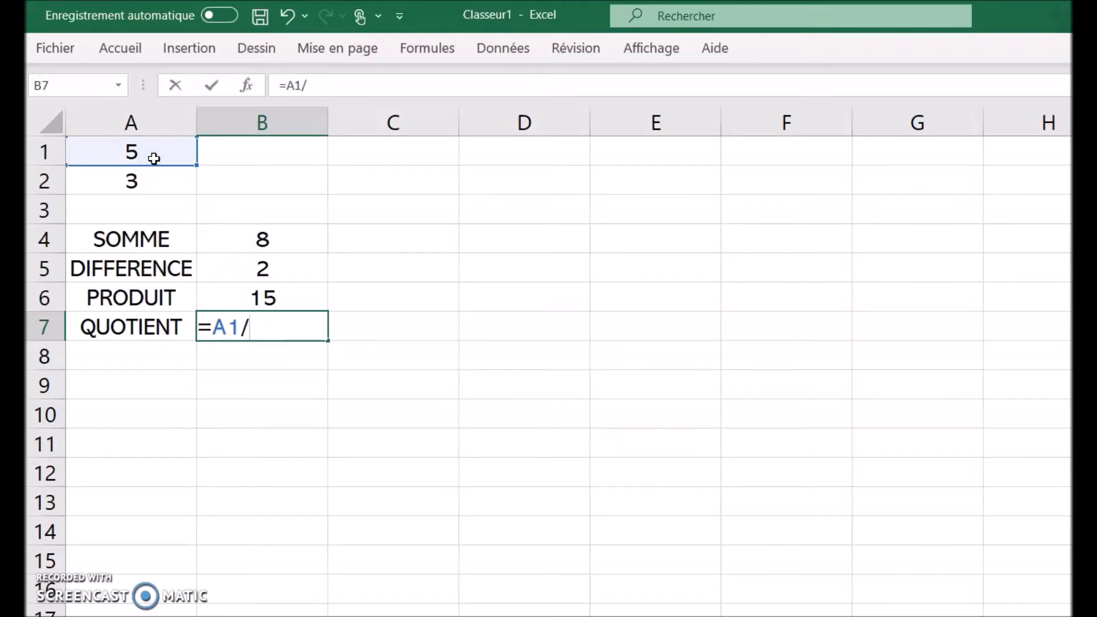
click(155, 186)
key(Return)
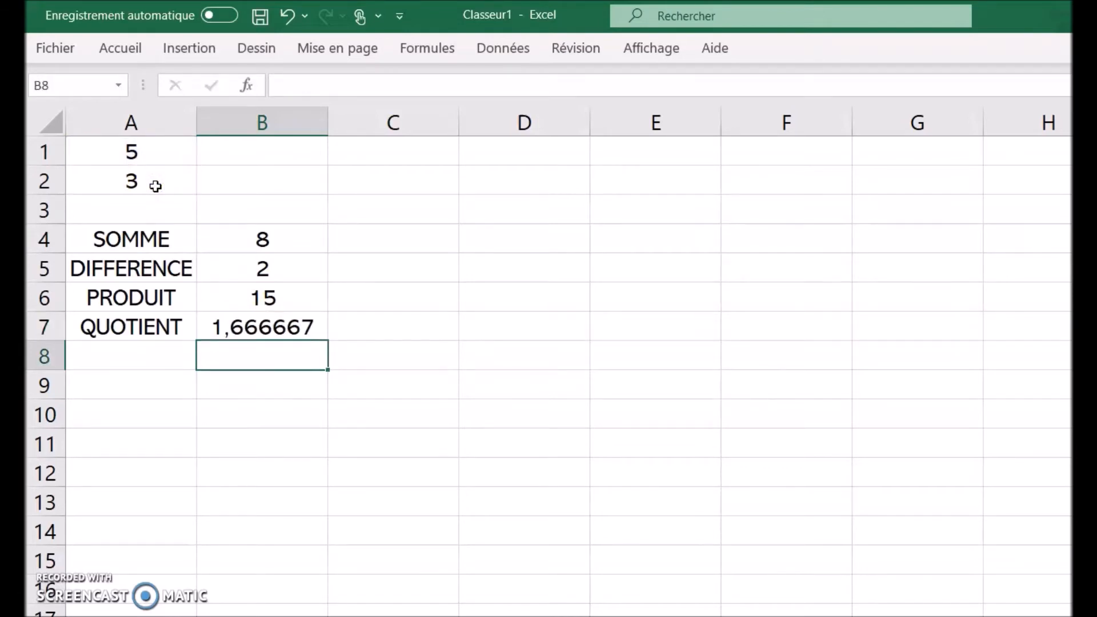
Step: On an empty grid, build a column A series from 5 in A1 to 33 in A15 in increments of 2, basing A2's formula on A1
click(305, 281)
click(387, 536)
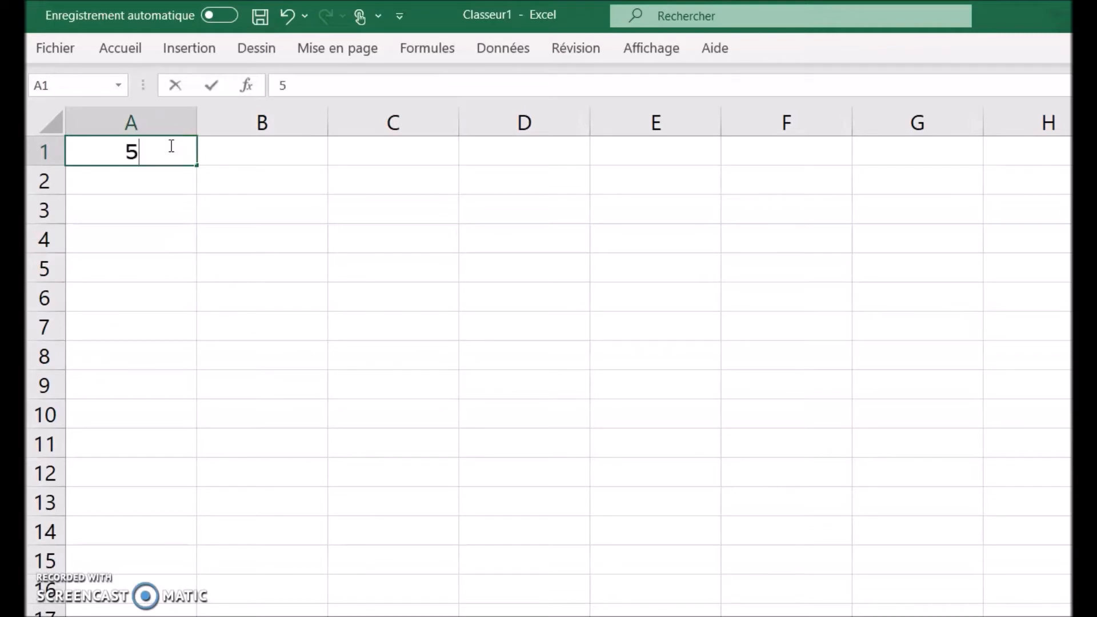
click(179, 180)
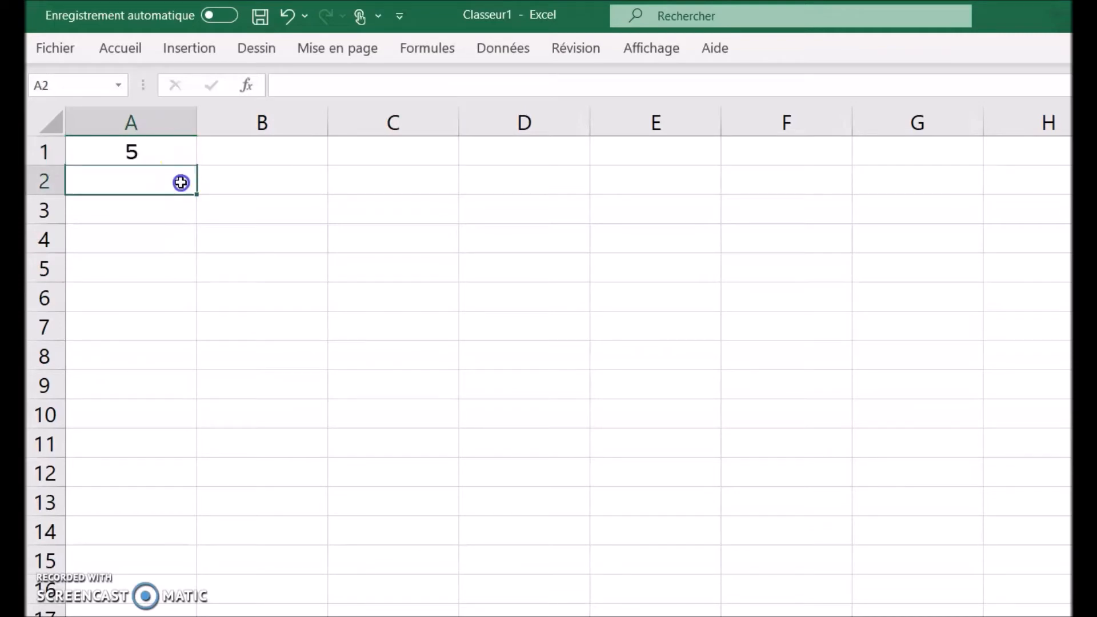
text(=)
click(142, 152)
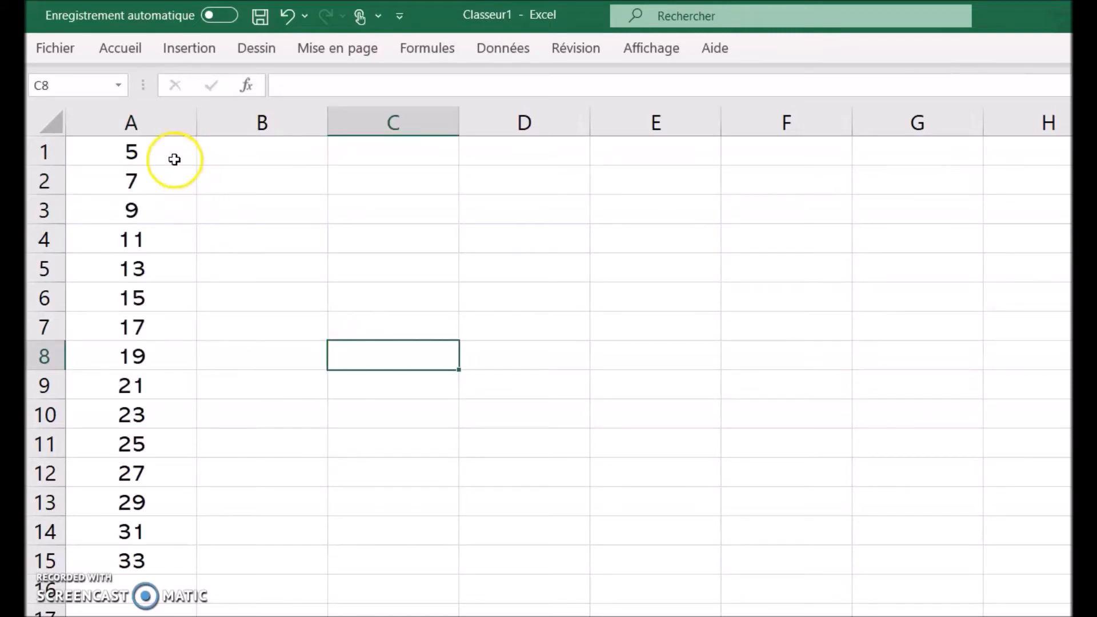
drag(152, 152, 162, 566)
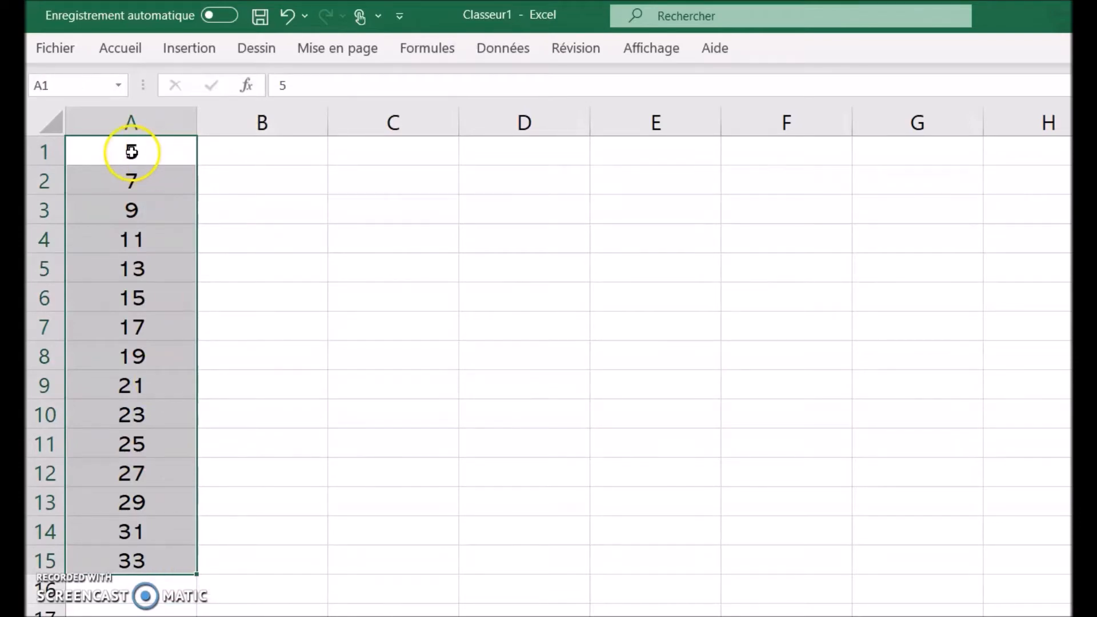
click(399, 322)
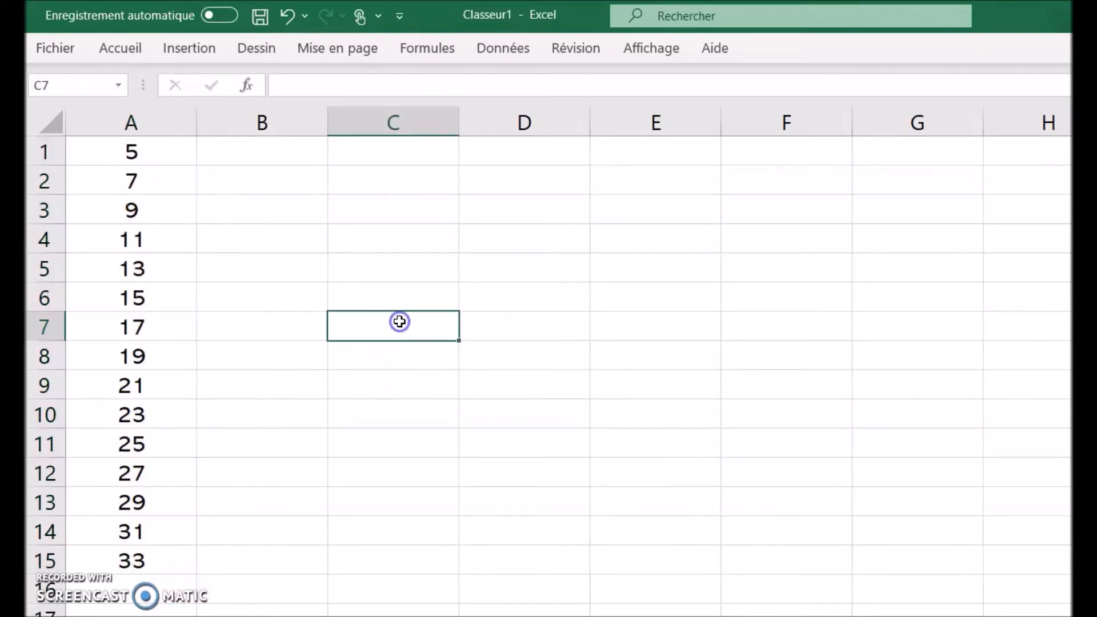
text(=)
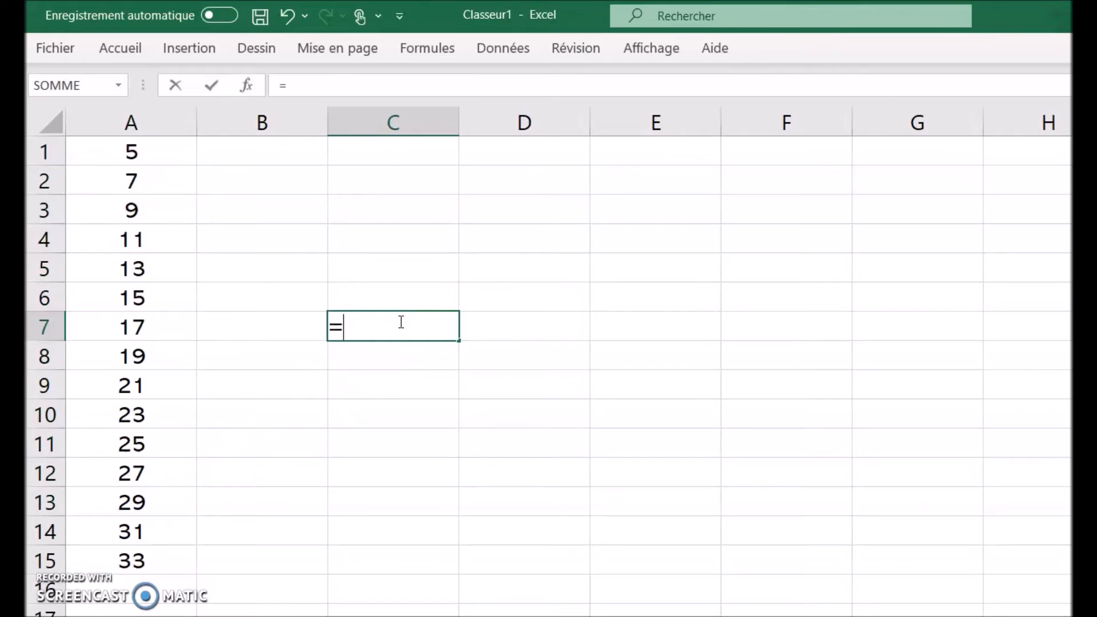
click(187, 155)
text(+)
click(171, 183)
text(+)
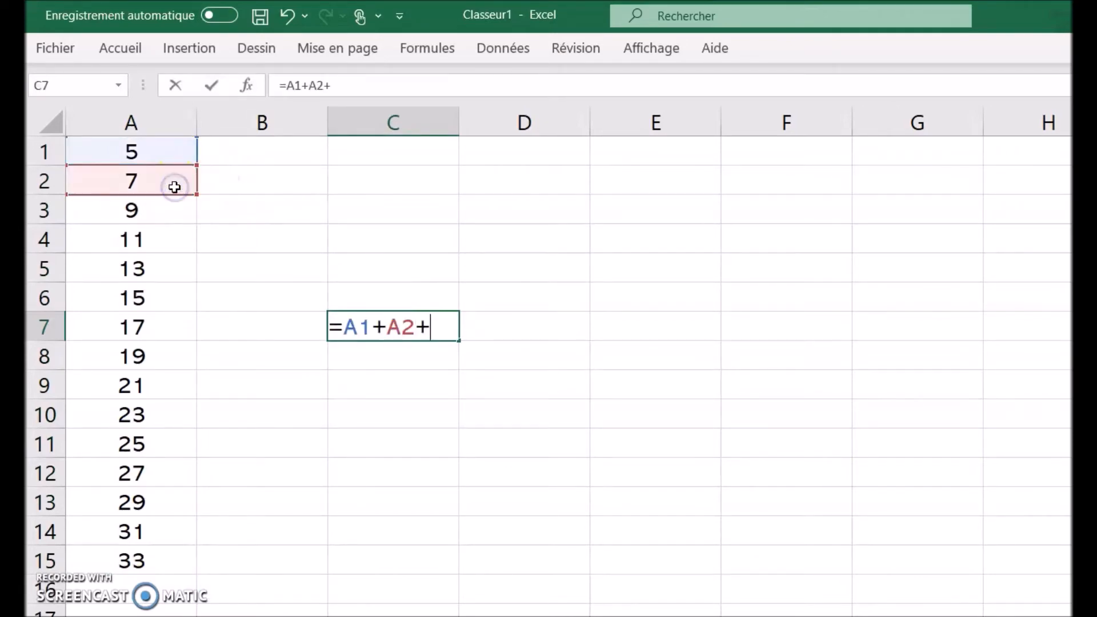
click(172, 210)
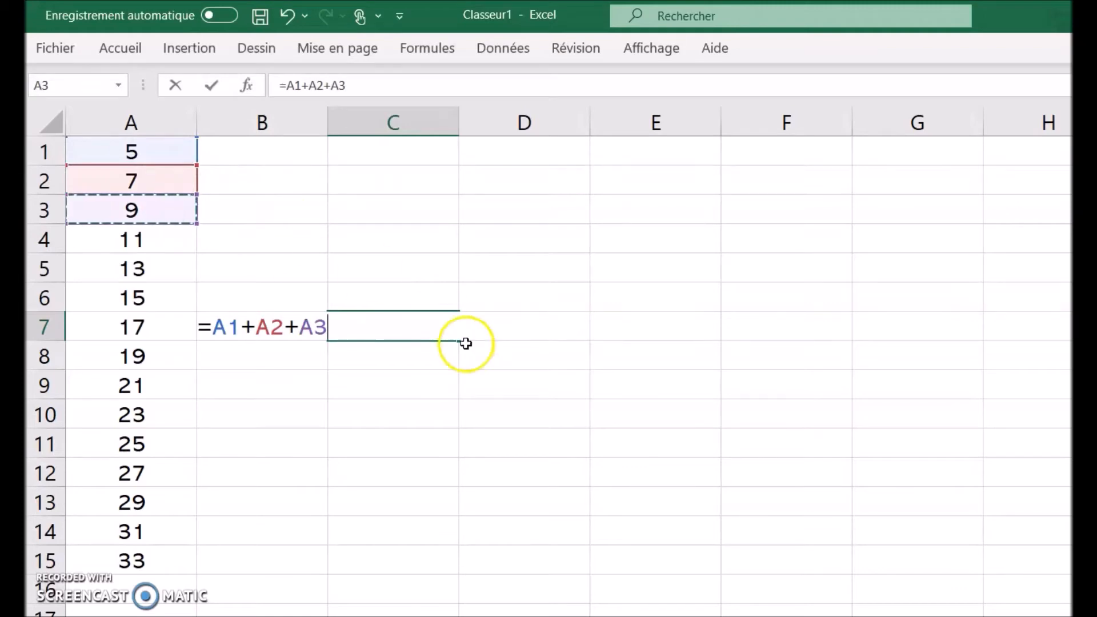
key(Escape)
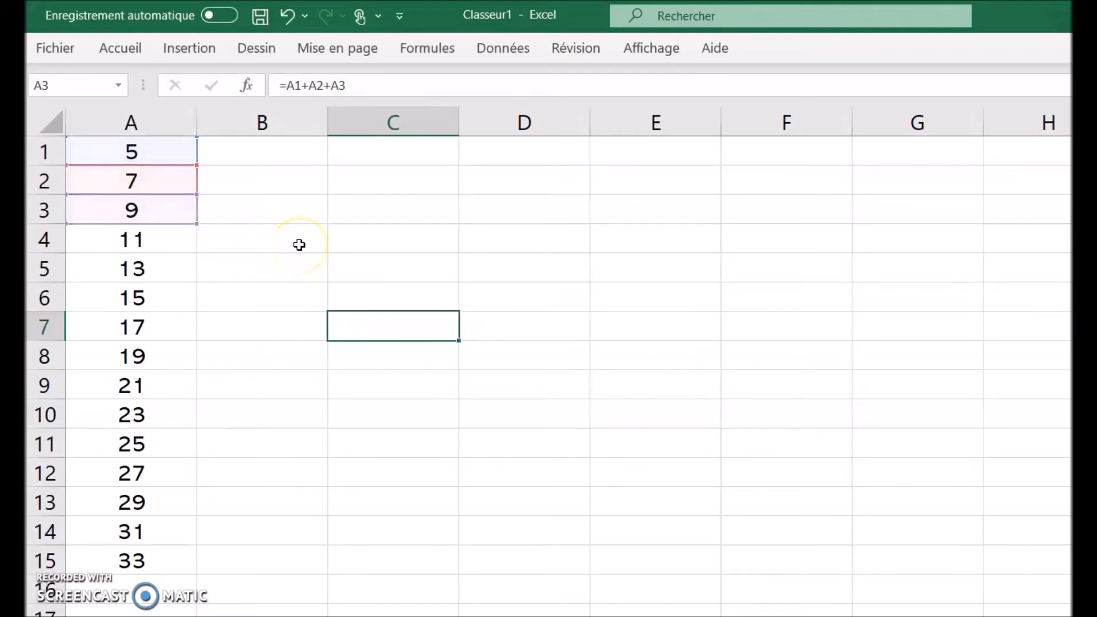
Step: Enter the formula =SOMME(A1:A15) in cell C7 to add up the column A series
click(381, 325)
click(402, 301)
click(400, 332)
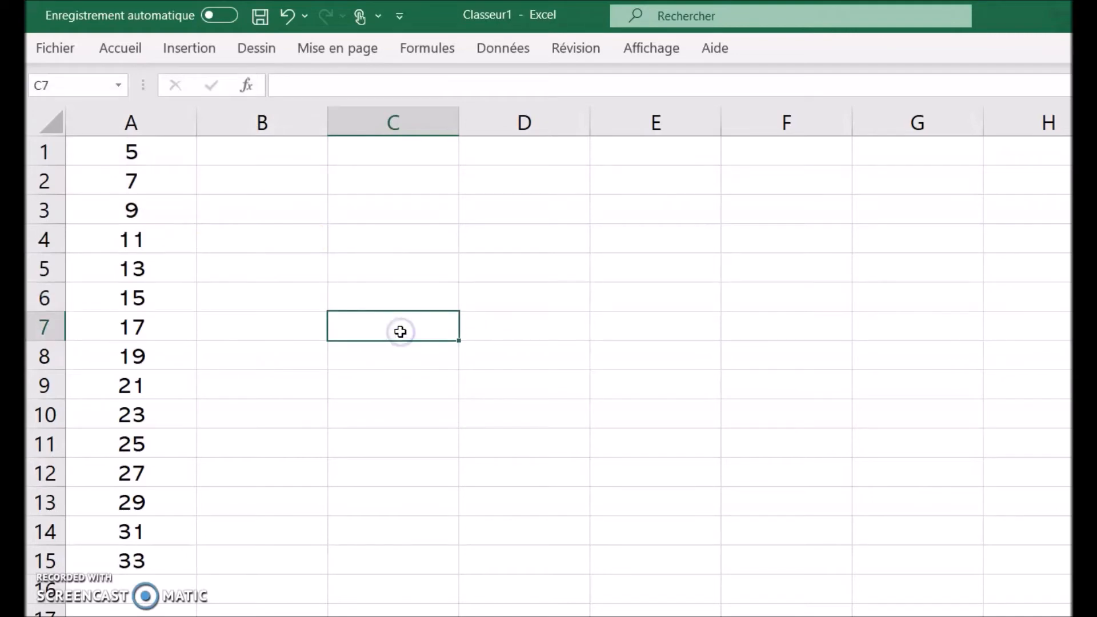
text(=SOMME)
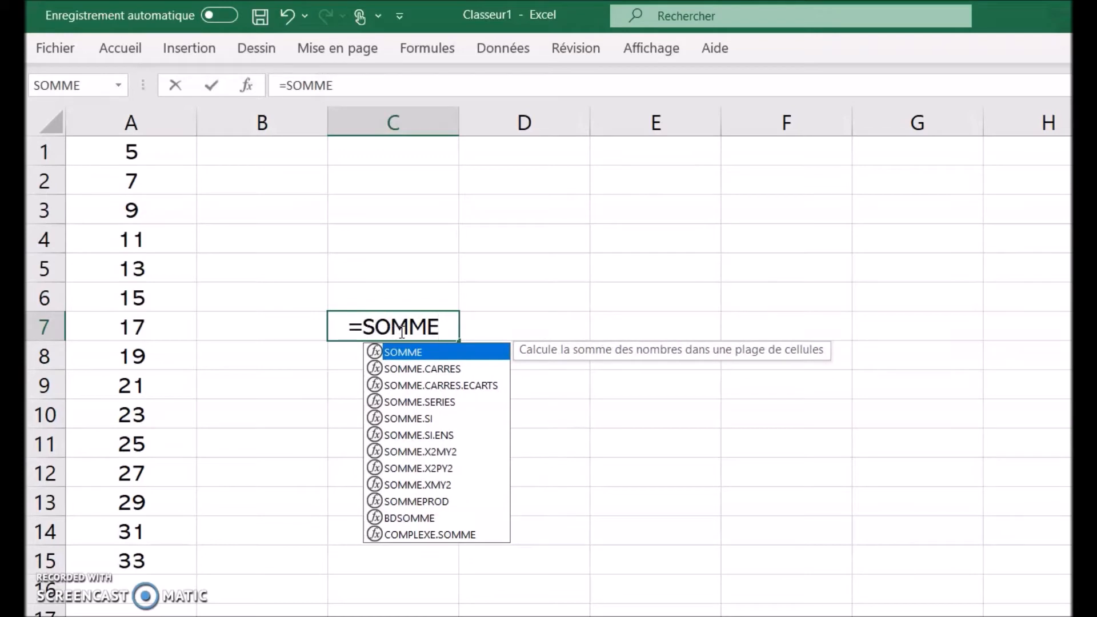
text(()
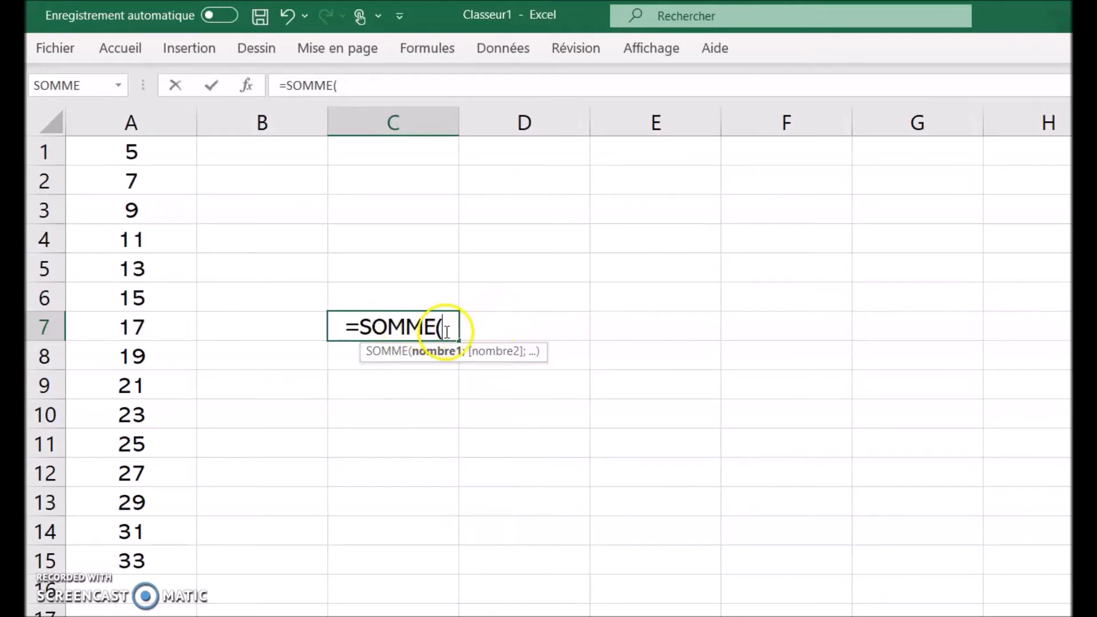
click(111, 154)
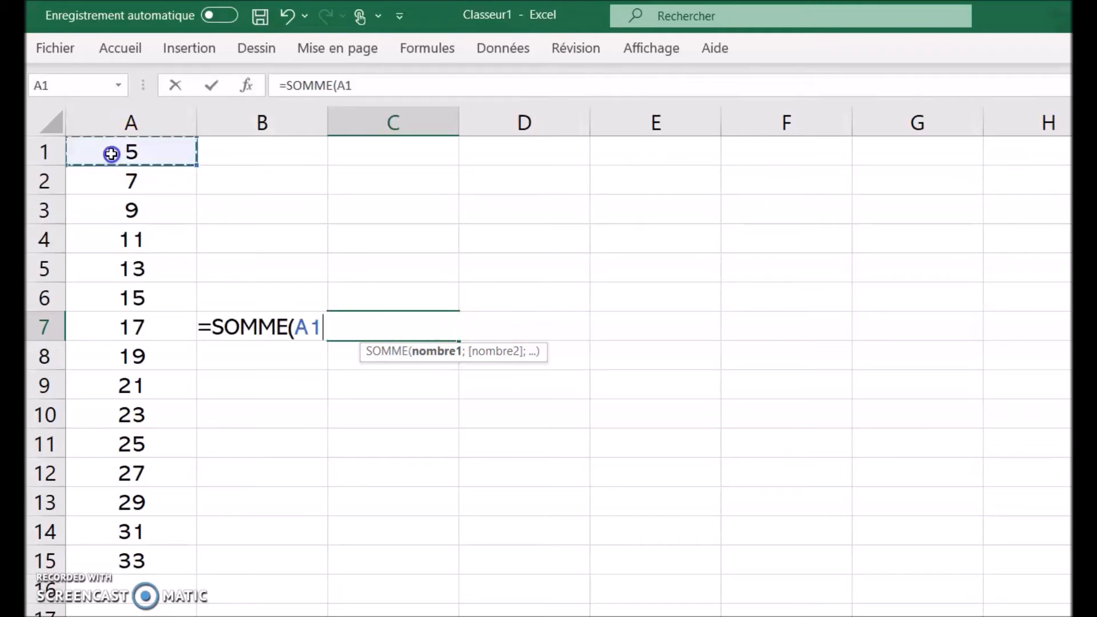
drag(111, 167, 153, 572)
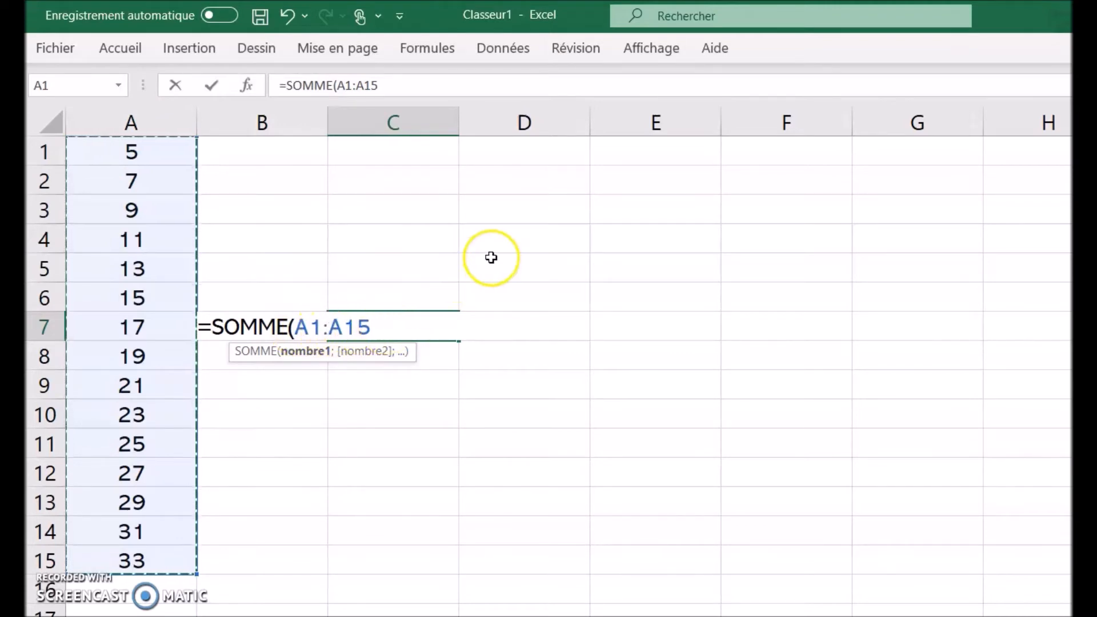
text())
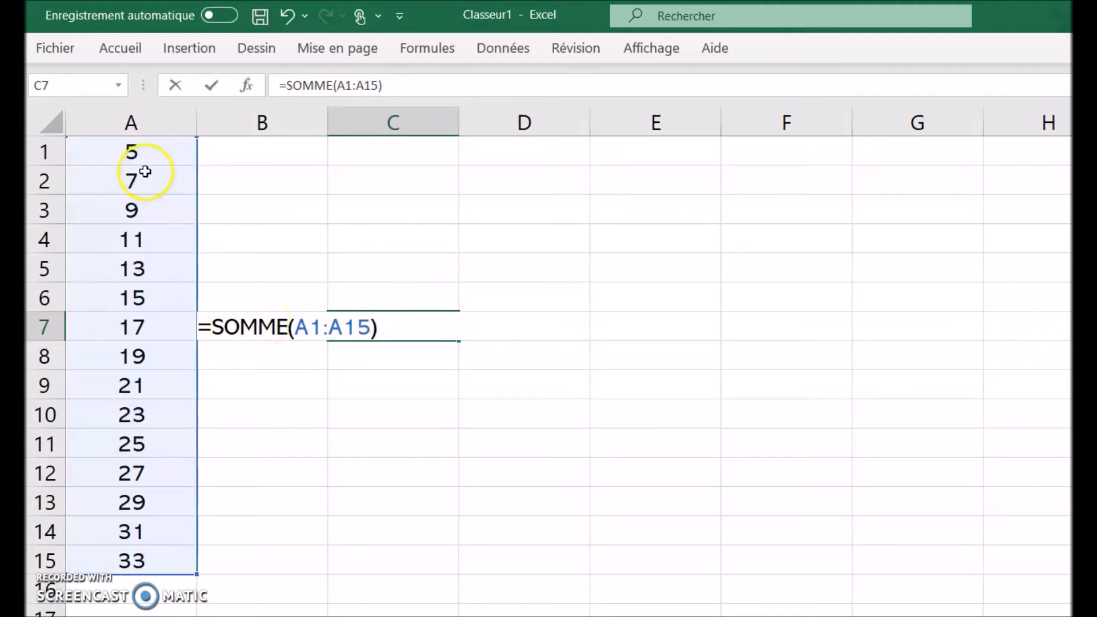
key(Return)
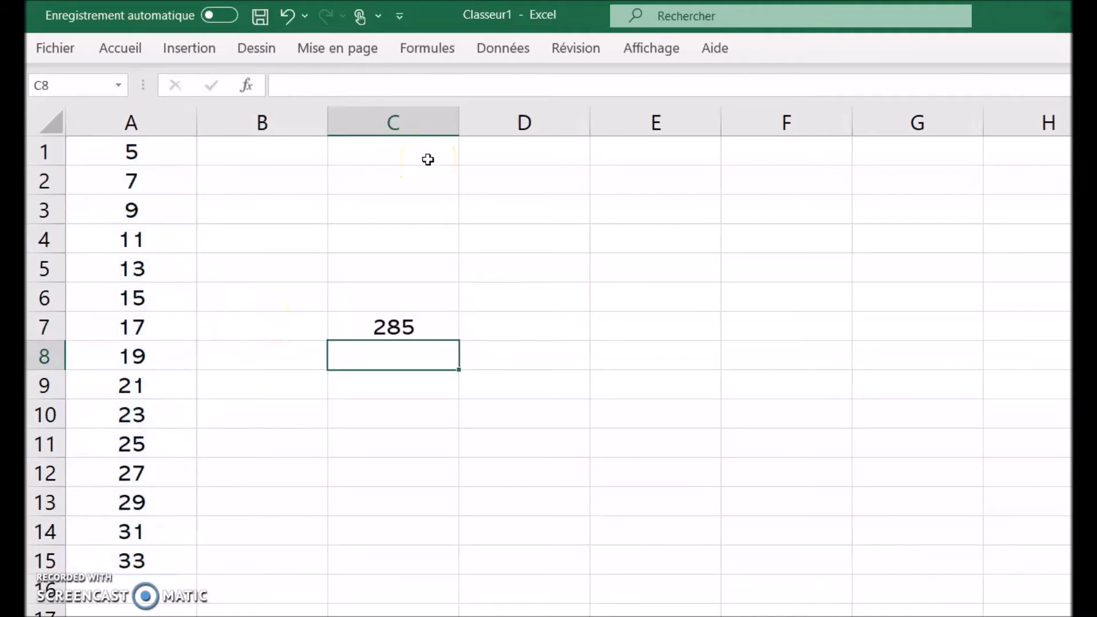
Step: Set A1 to 14 and check how the series and the sum in C7 recalculate
click(155, 151)
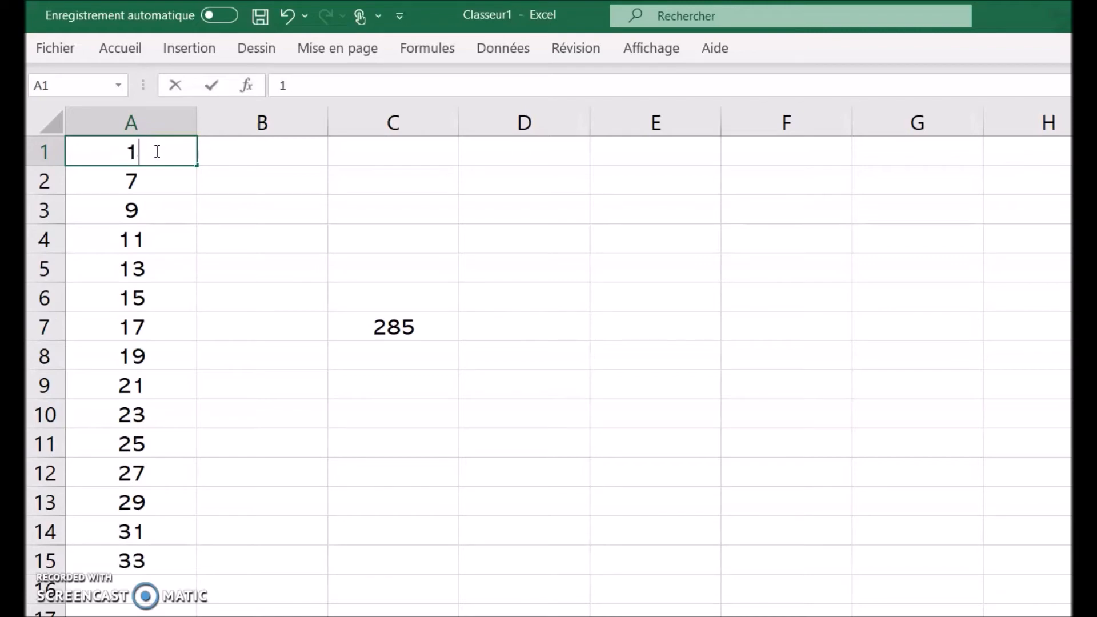
text(14)
key(Return)
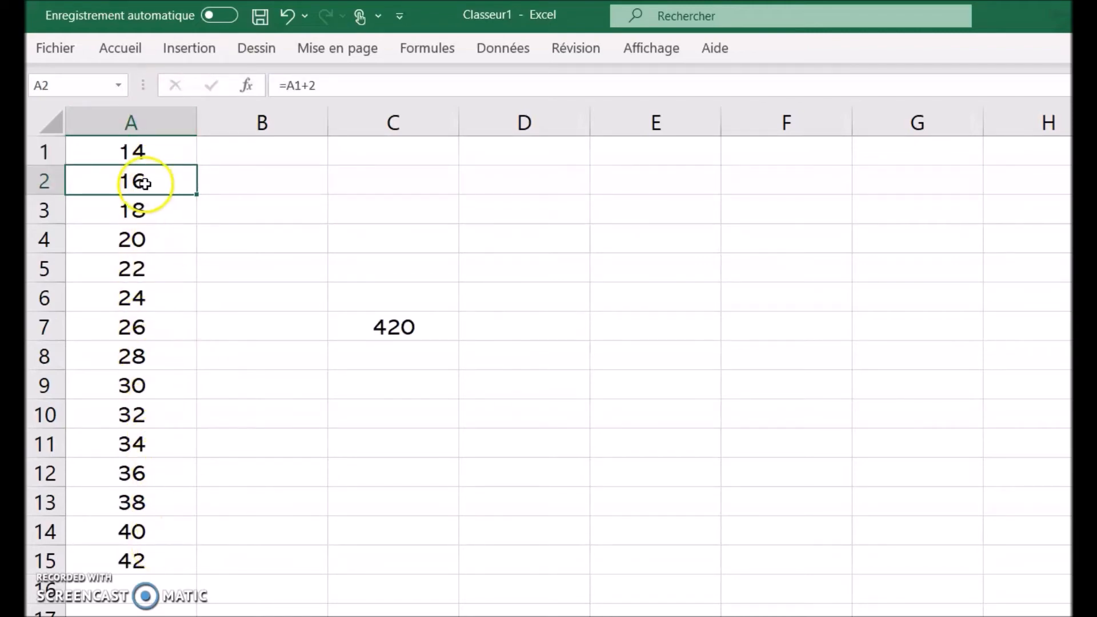
click(167, 149)
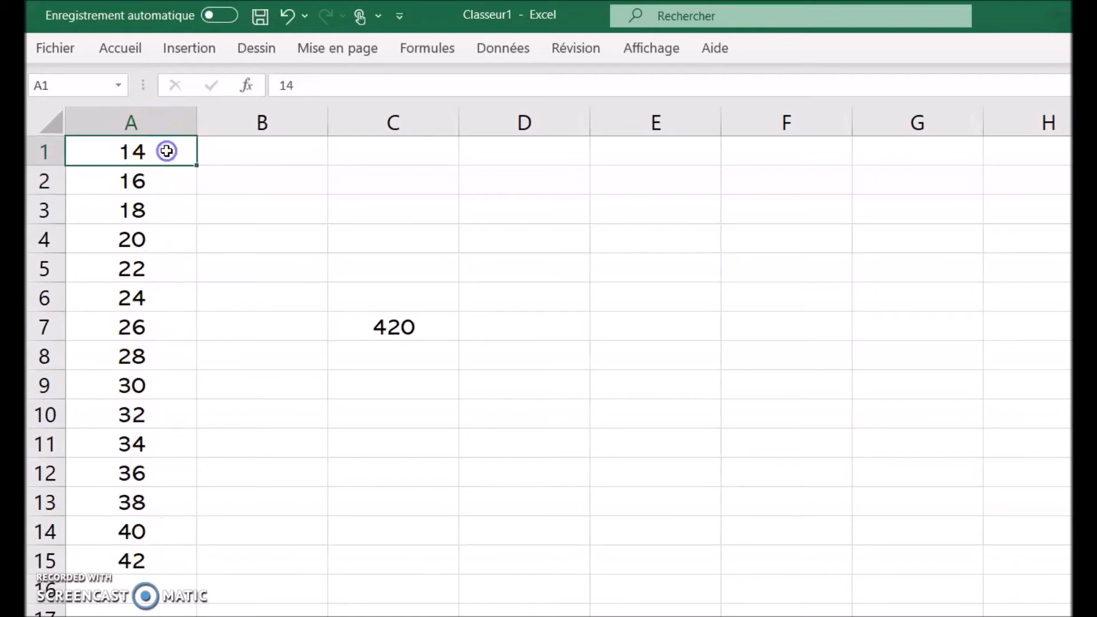
click(163, 196)
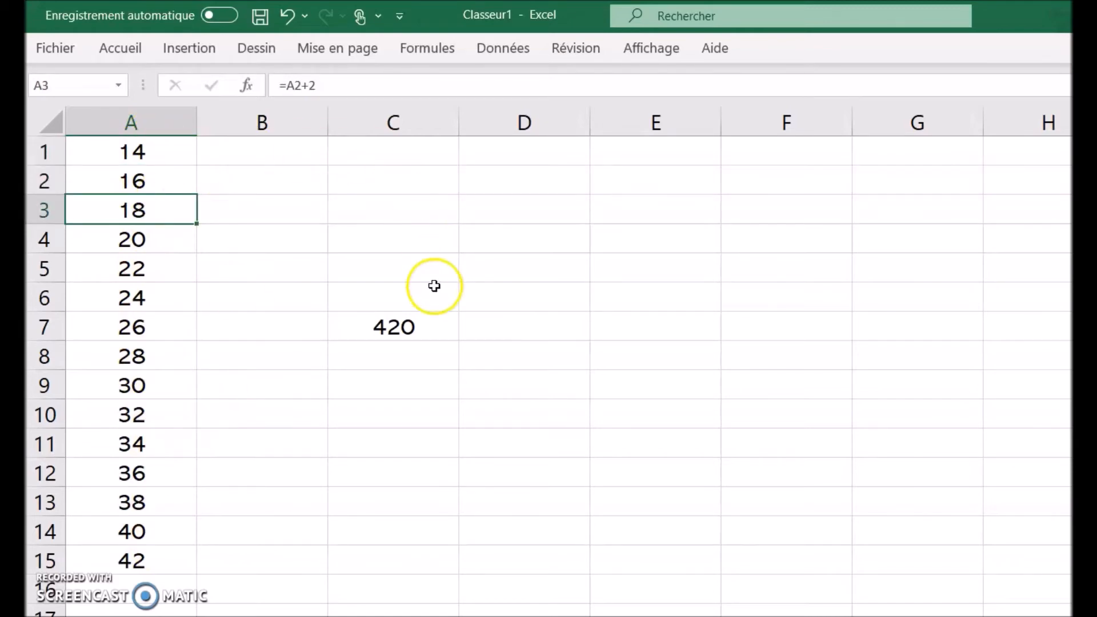
click(406, 329)
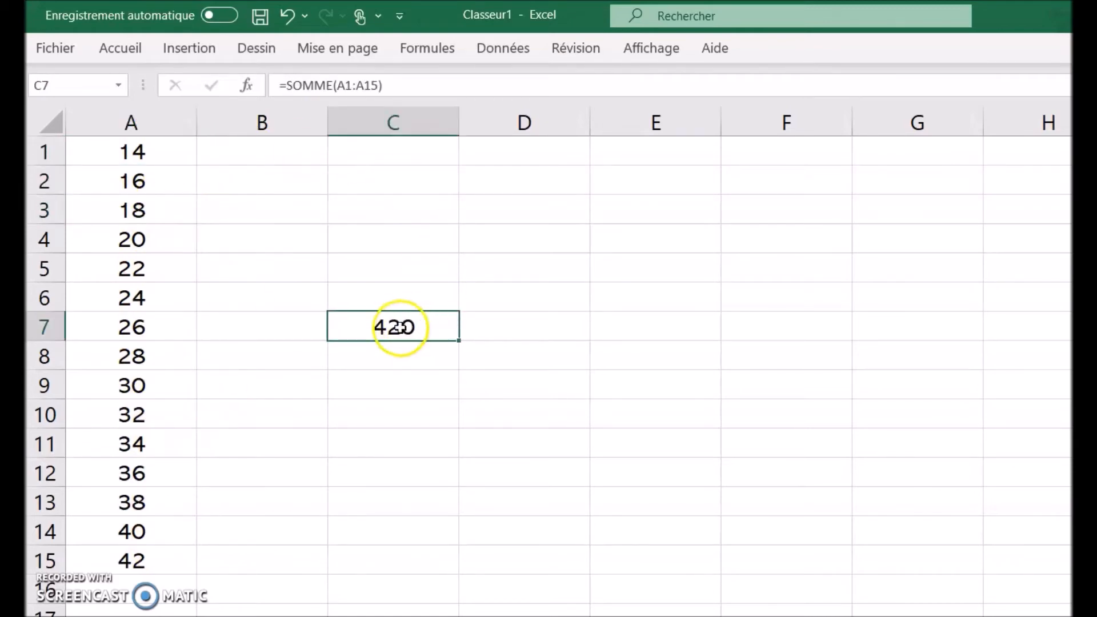
Step: Enter the formula =MOYENNE(A1:A15) in cell C8 to average the column A series
click(395, 358)
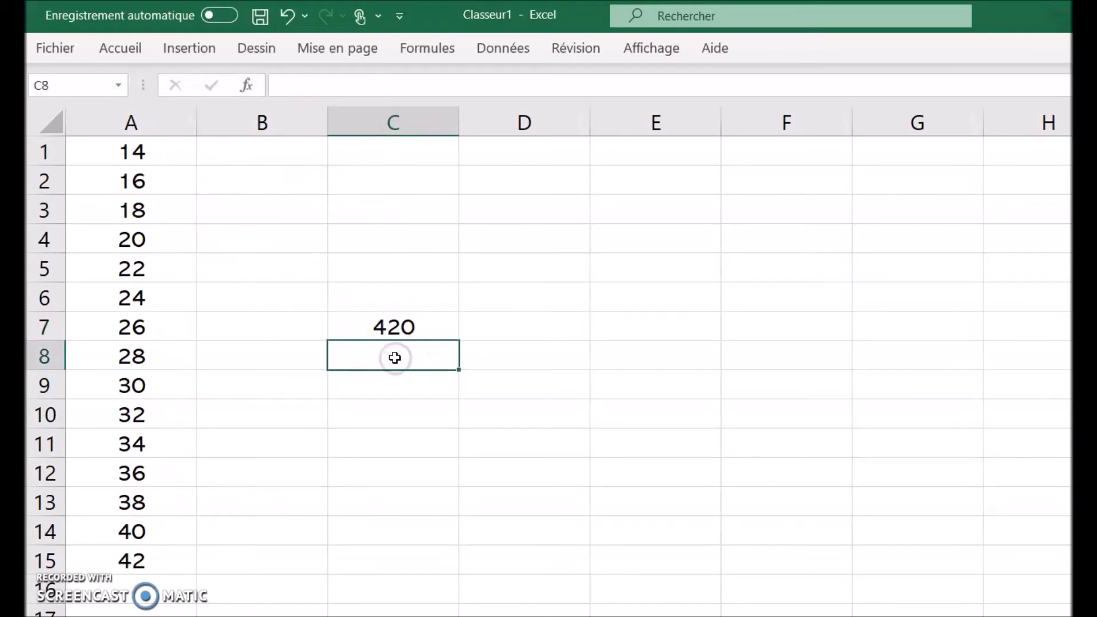
text(=M)
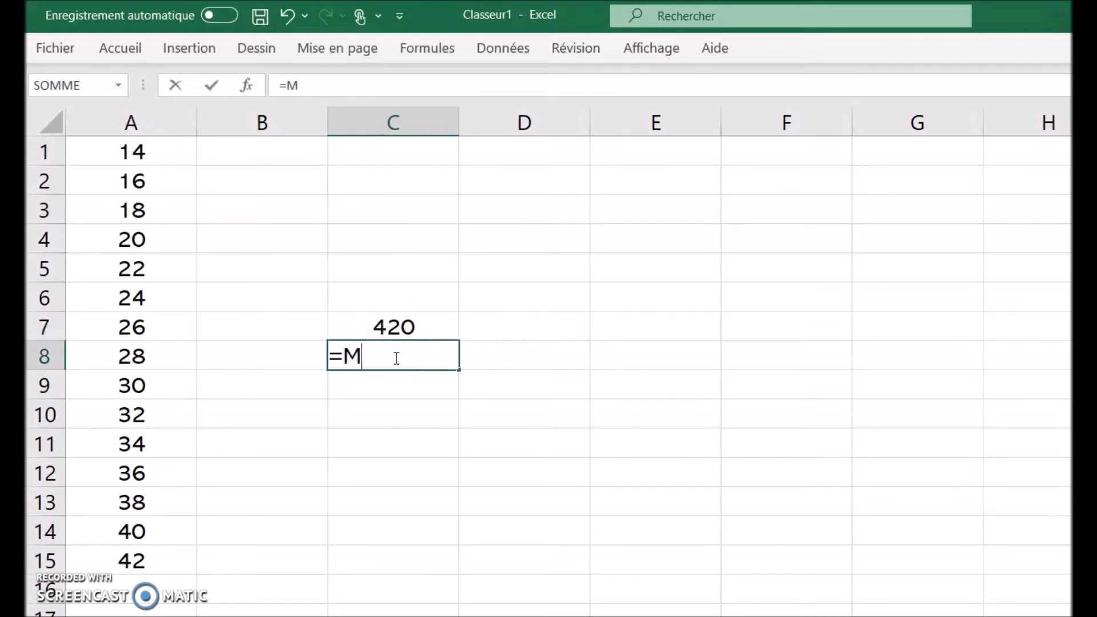
text(OE)
key(BackSpace)
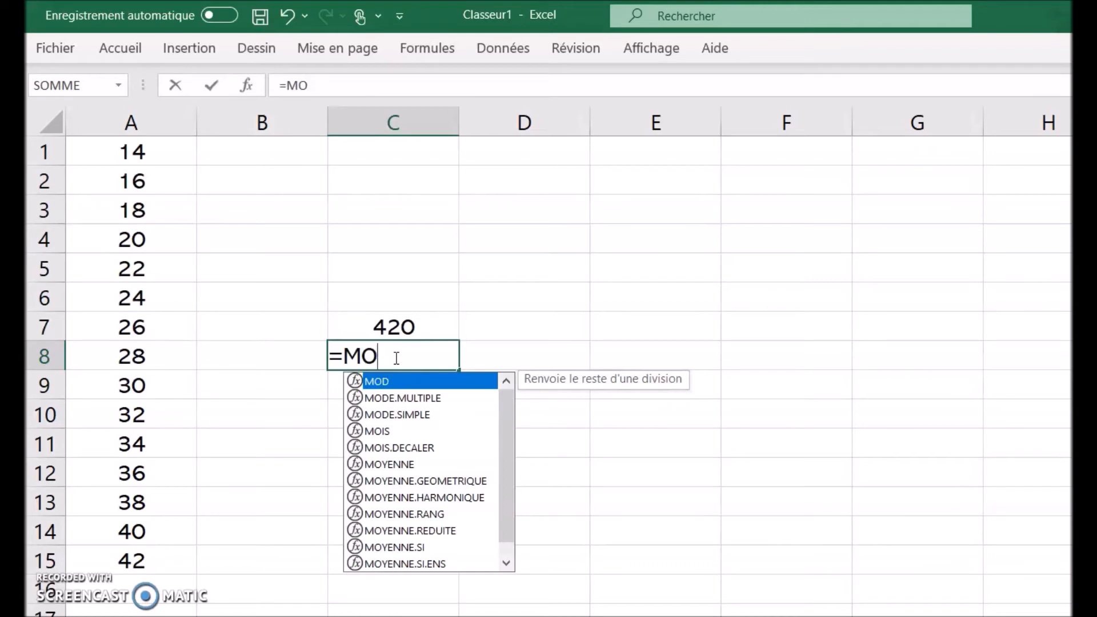
text(YENNE()
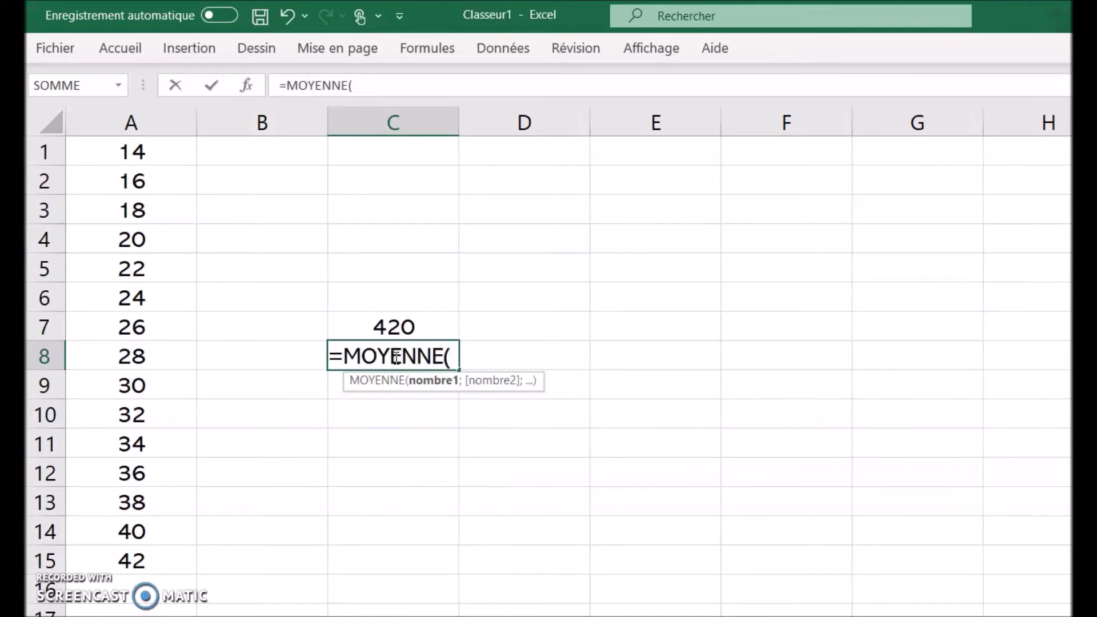
drag(98, 147, 118, 547)
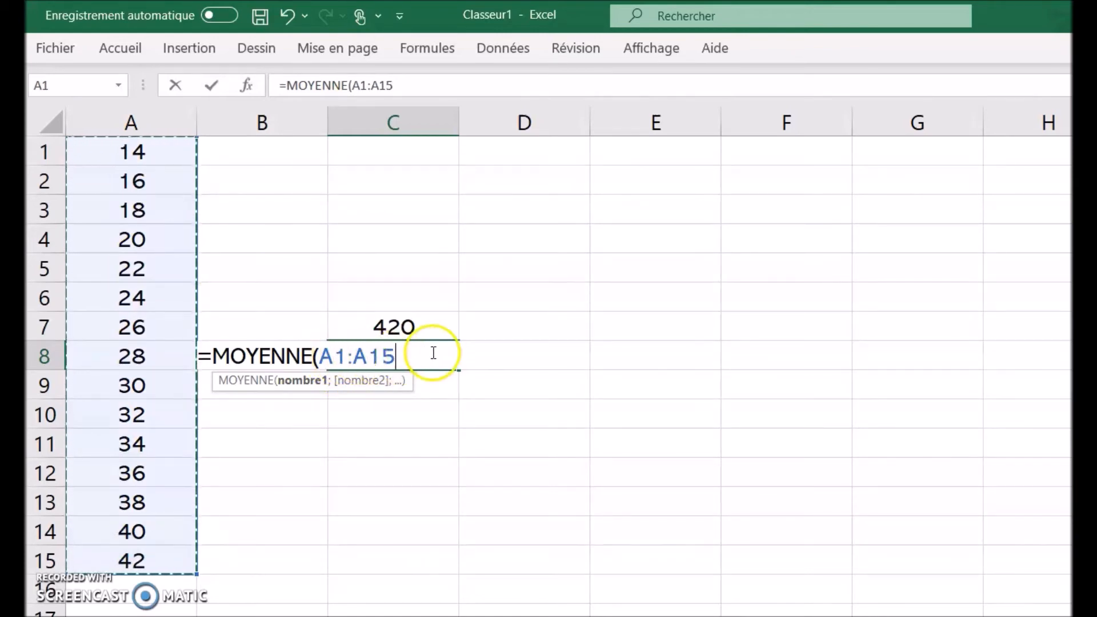
text())
key(Return)
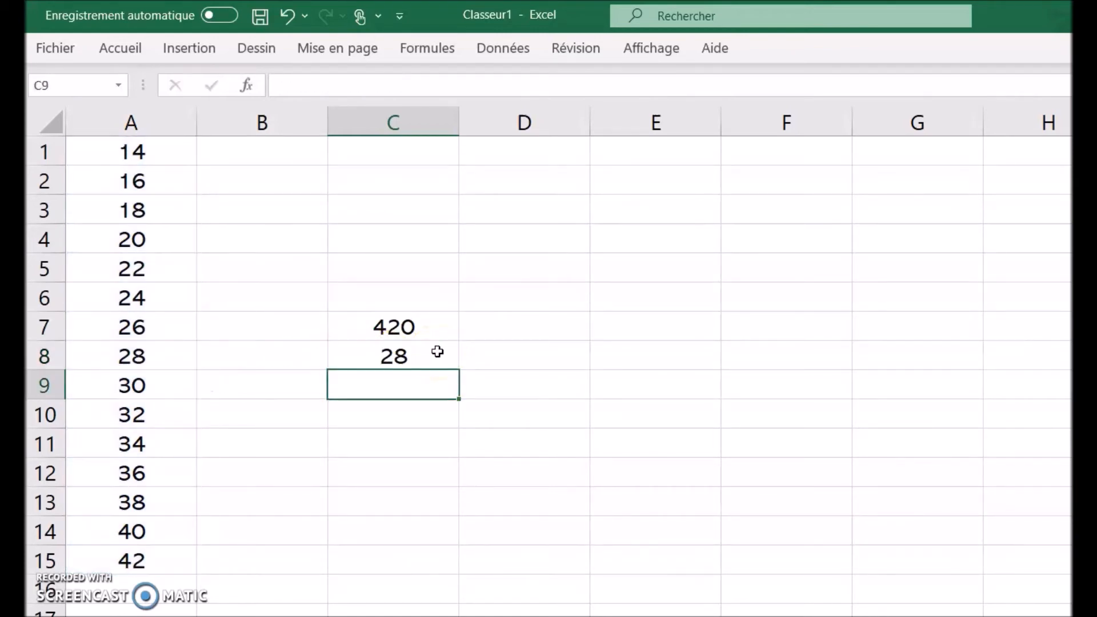
click(380, 361)
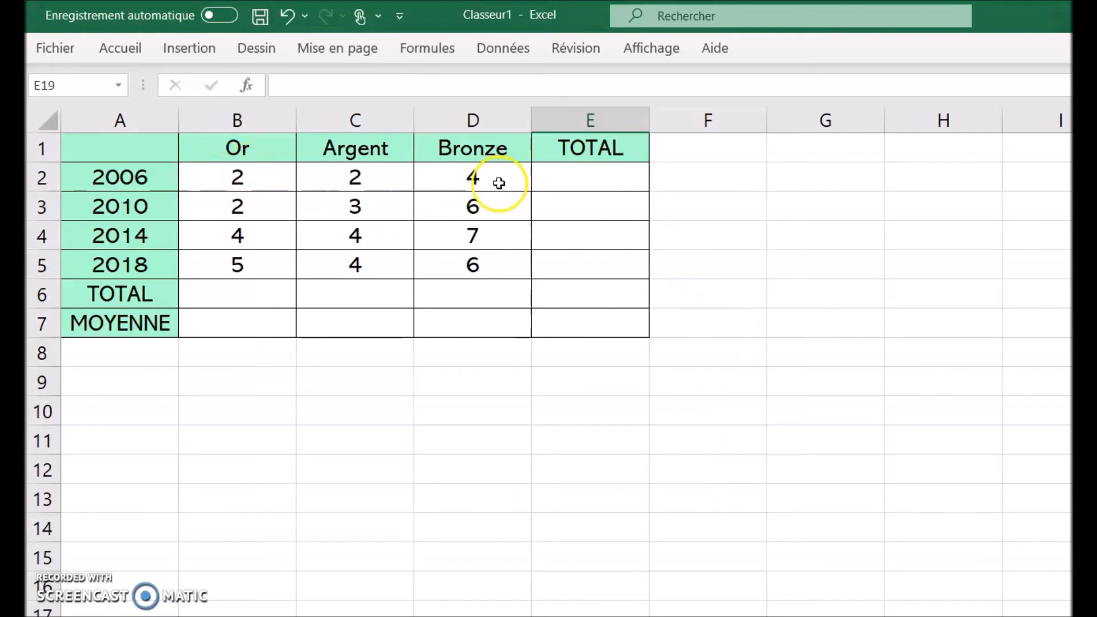
Step: Try the formula =B2+C2+D2 in cell E2 for the 2006 medal total, and clear the cell again
click(598, 178)
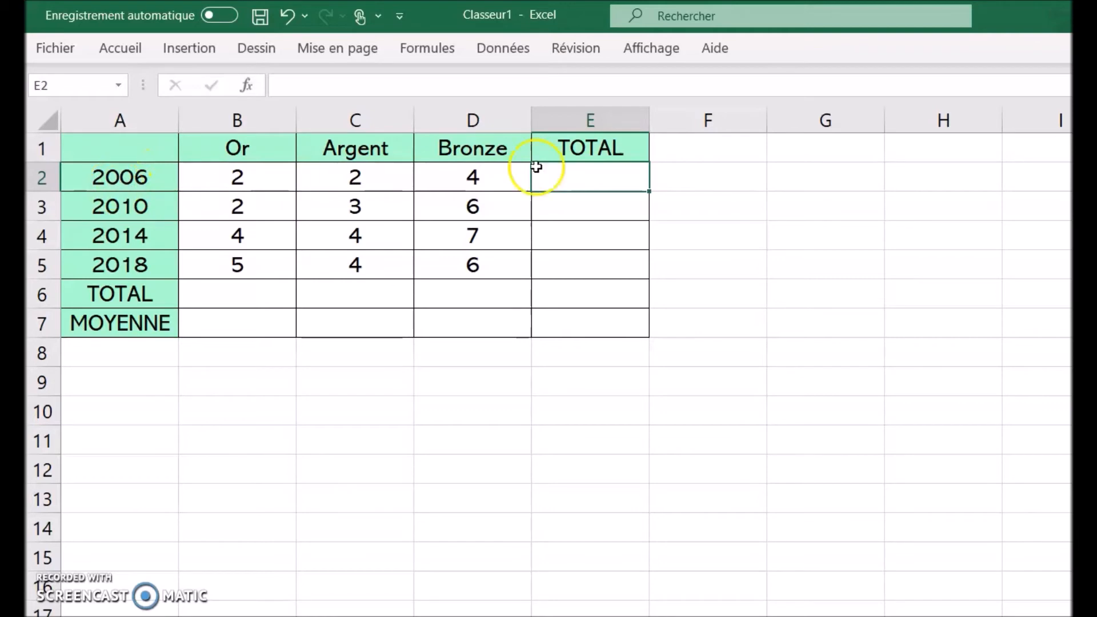
text(=)
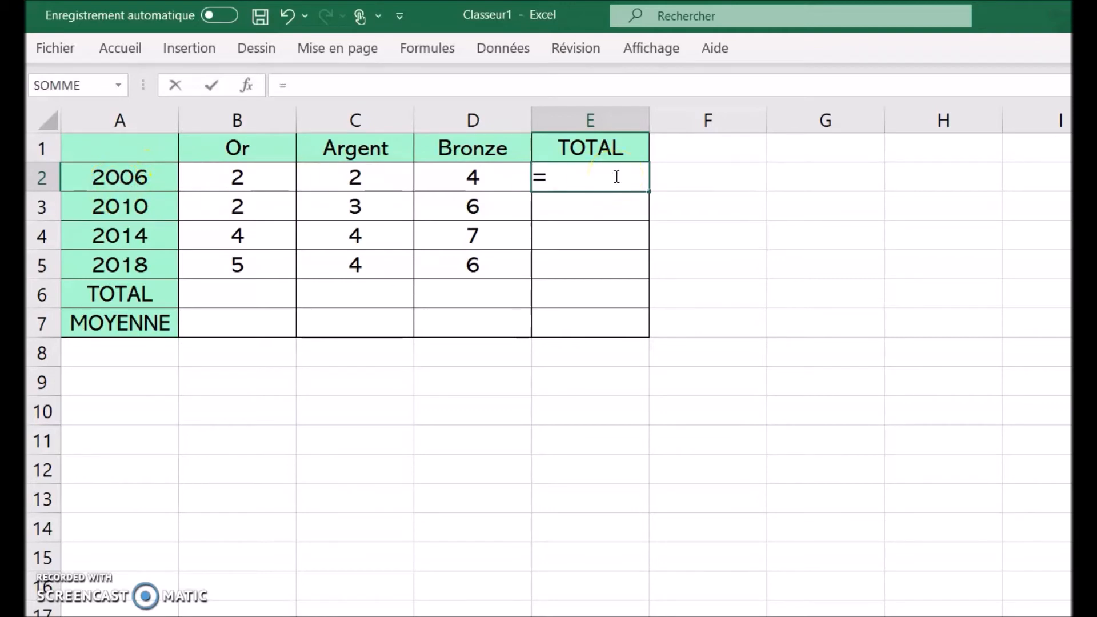
key(Left)
key(Left)
key(Left)
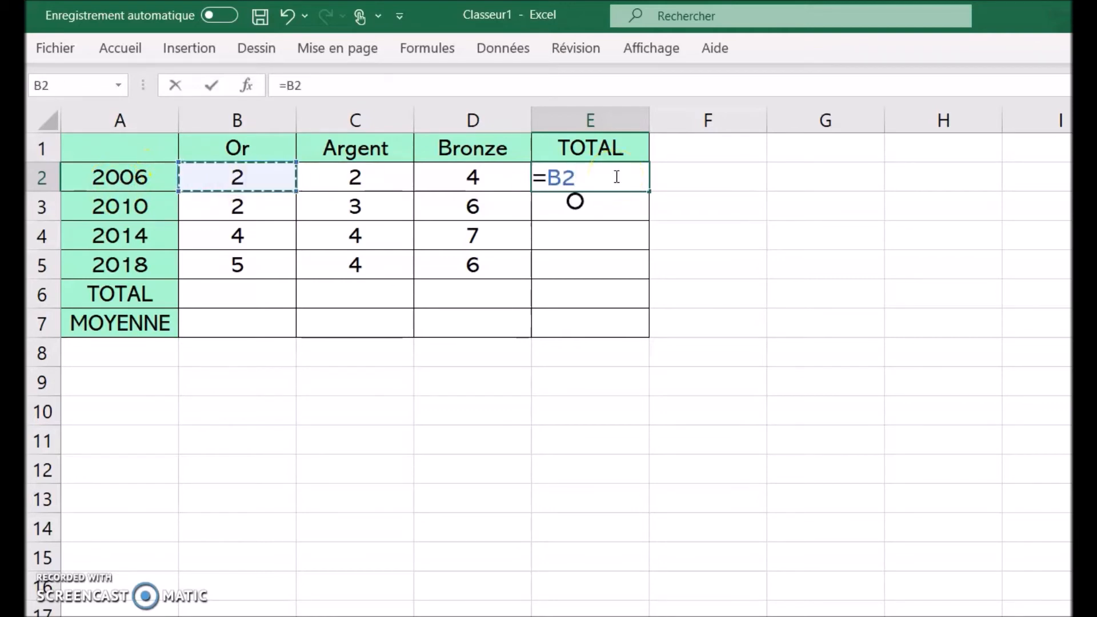
text(+)
key(Left)
key(Left)
text(+)
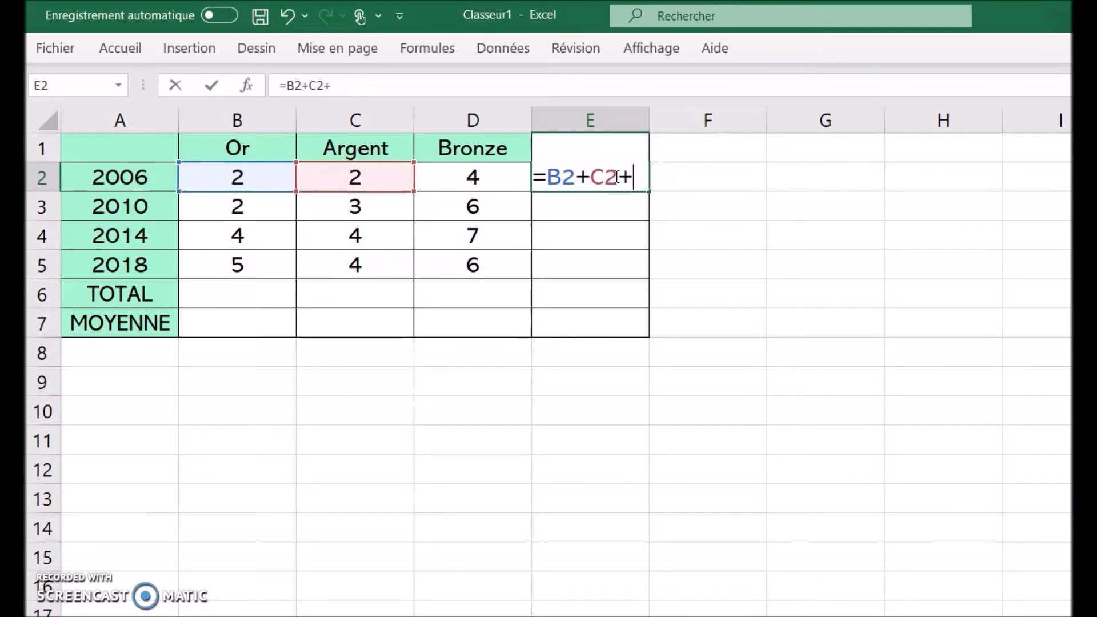
key(Left)
key(Return)
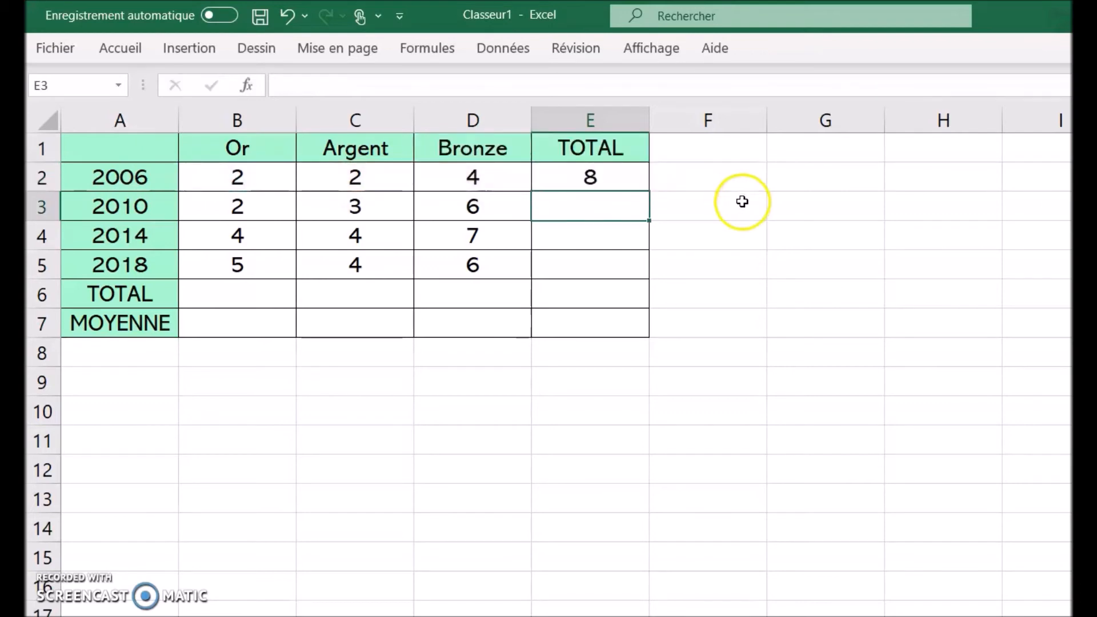
click(627, 174)
key(Delete)
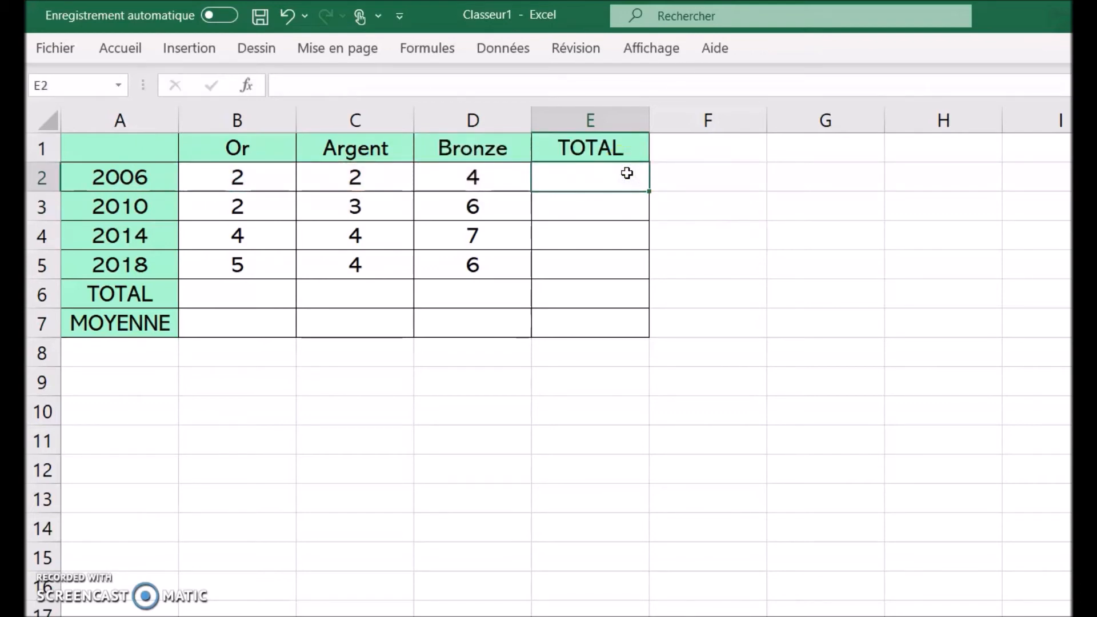
Step: Enter the formula =SOMME(B2:D2) in cell E2 to total the 2006 medals
text(=)
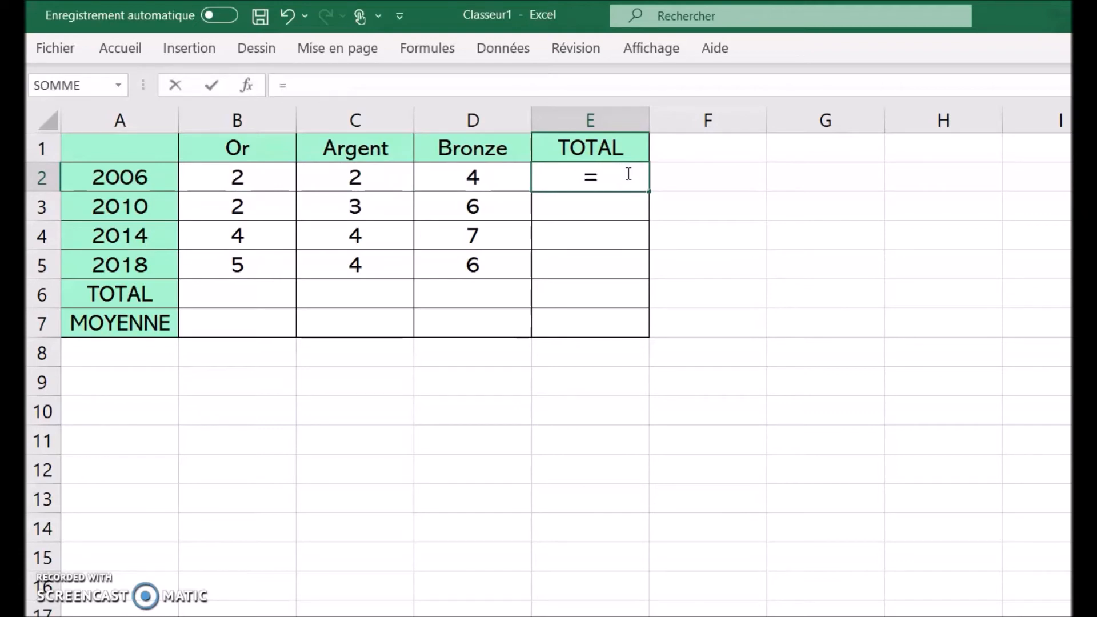
text(SOMME)
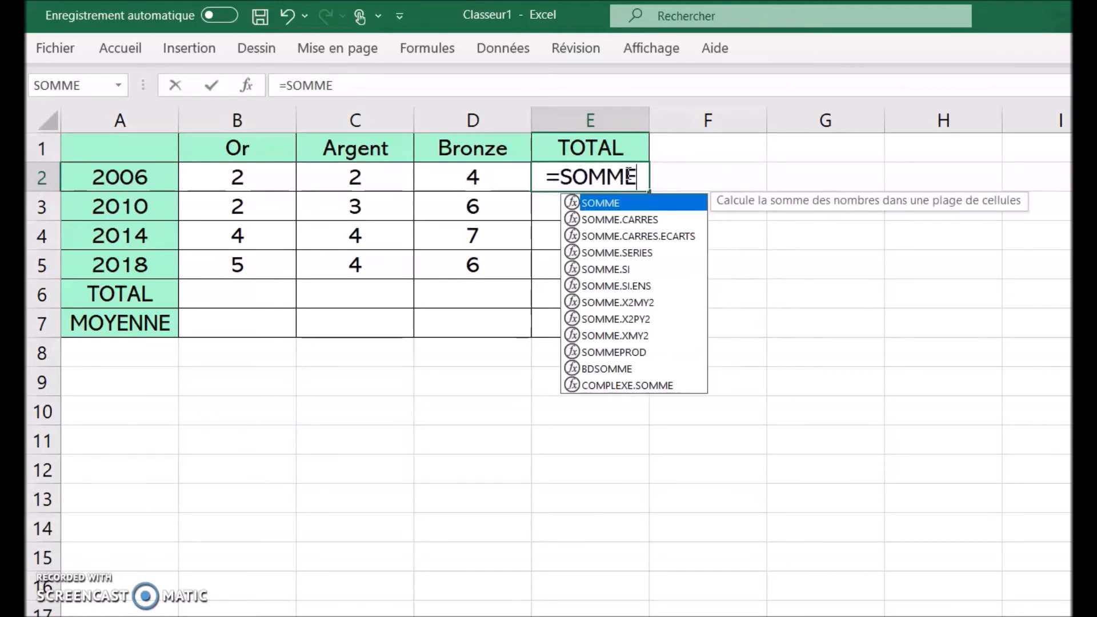
text(()
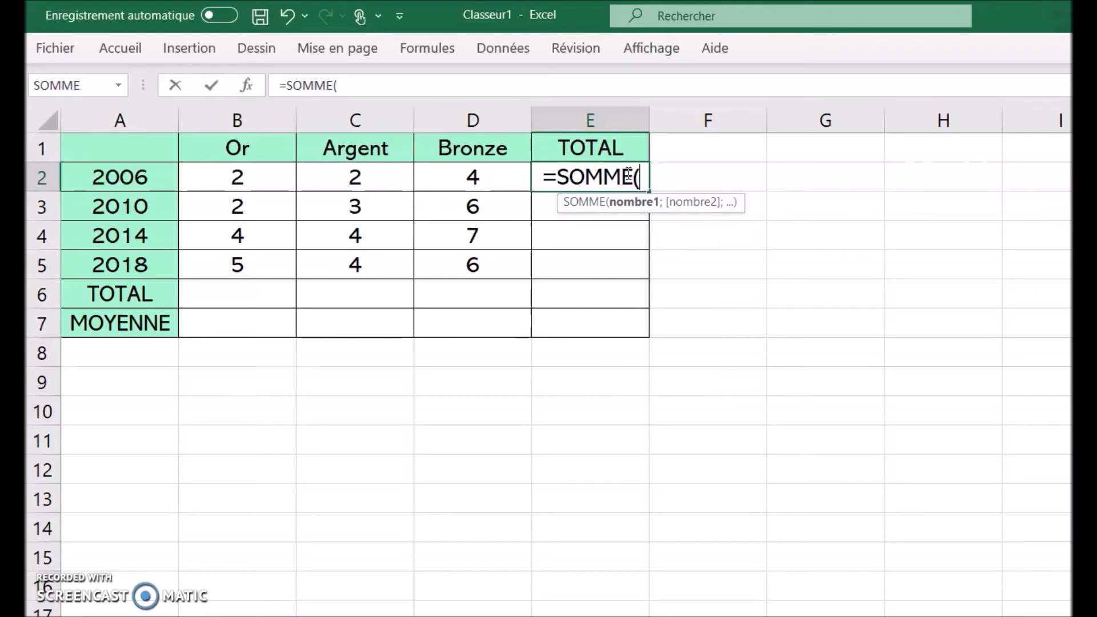
text(B)
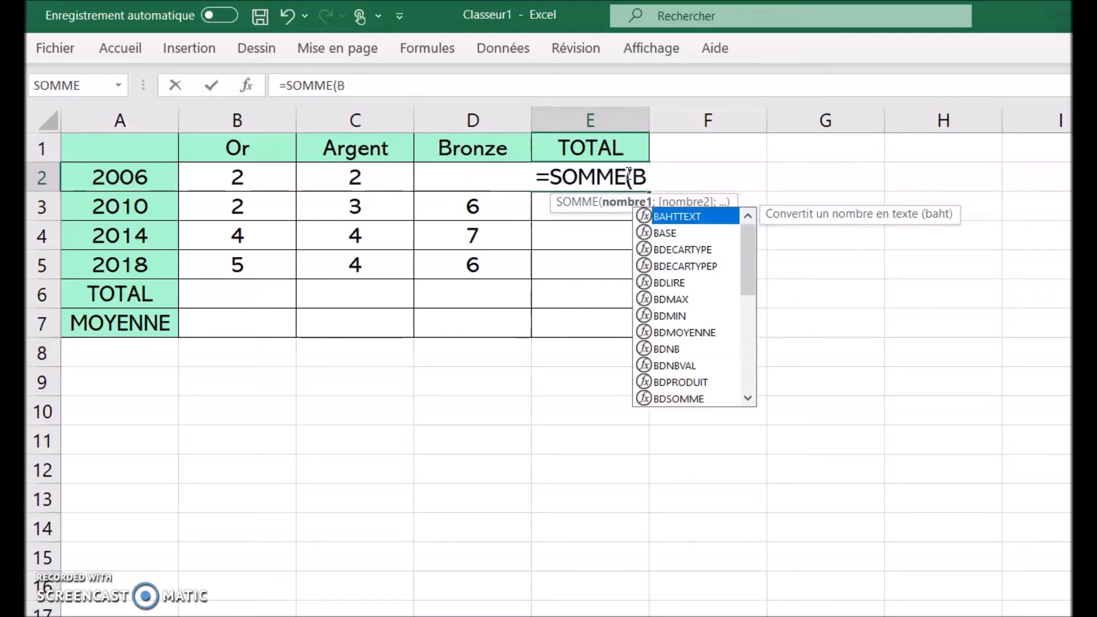
text(2:)
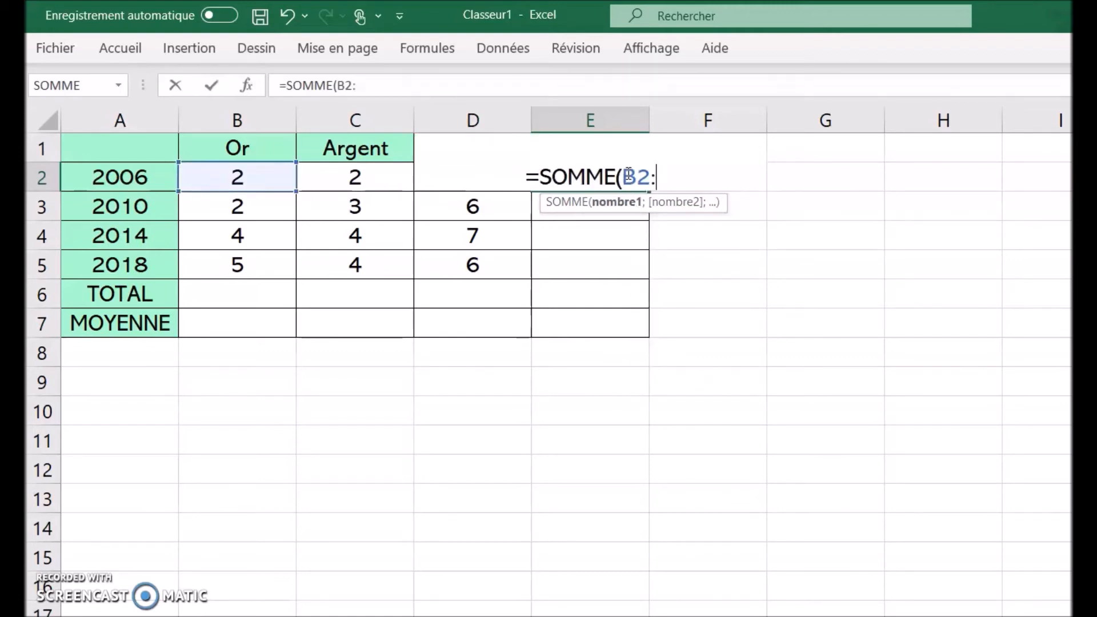
text(D2)
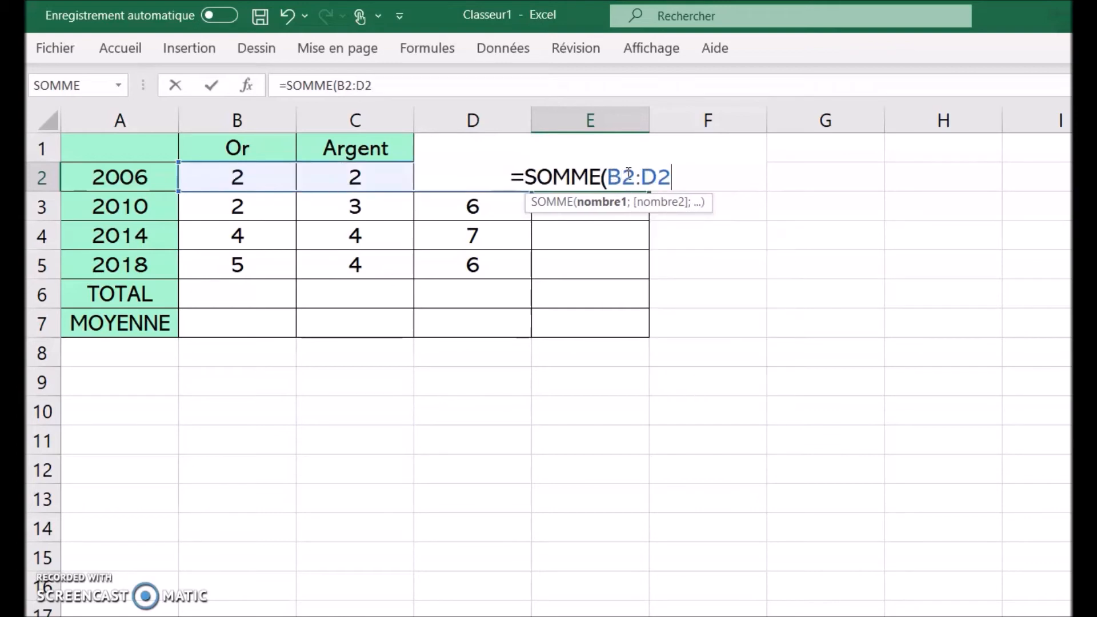
key(Return)
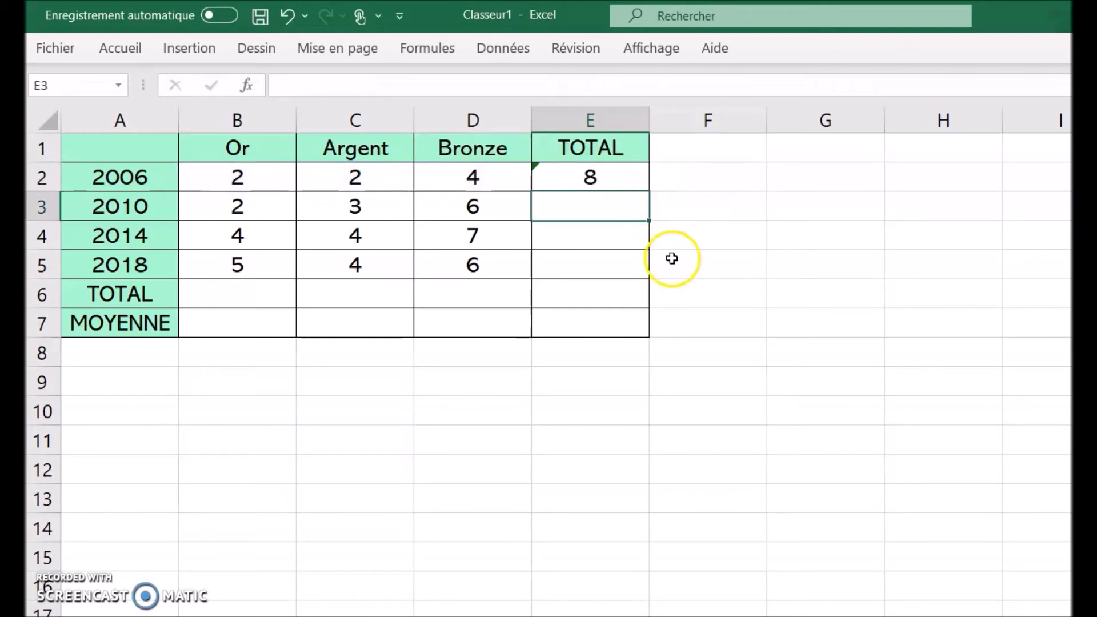
click(731, 262)
Step: Copy the total formula from E2 down to E5 and check the formula in E4
click(641, 183)
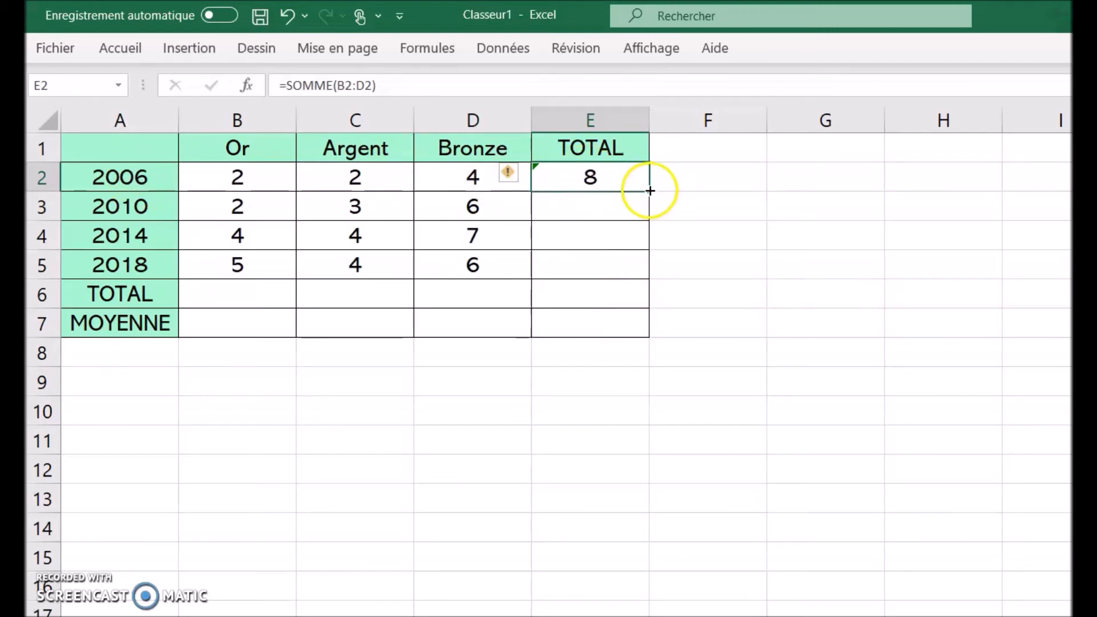
drag(650, 191, 645, 272)
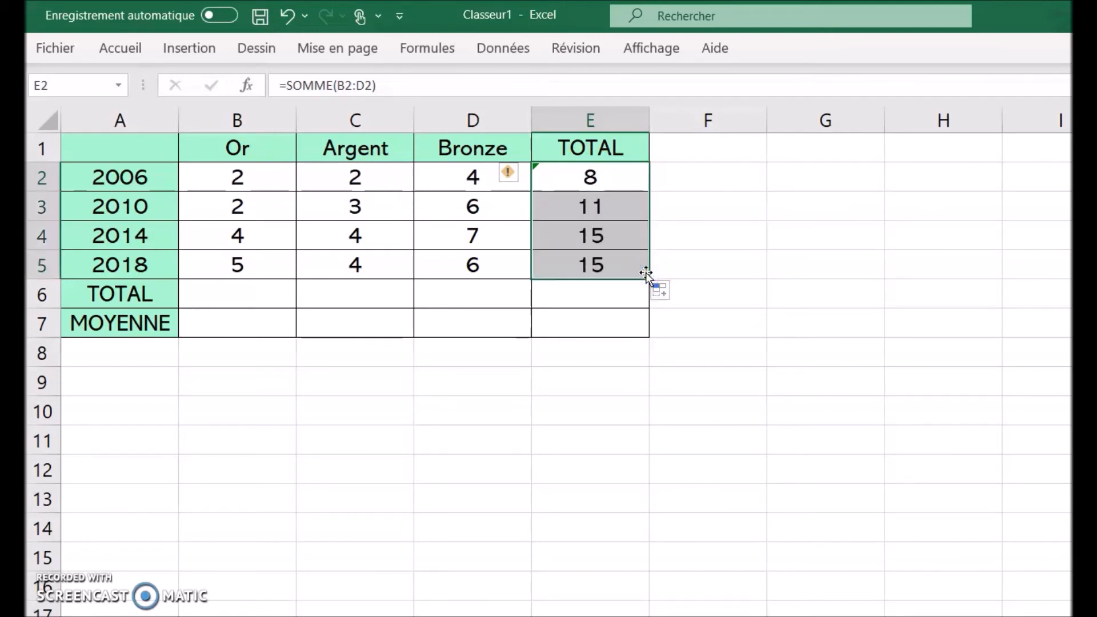
click(707, 268)
click(599, 235)
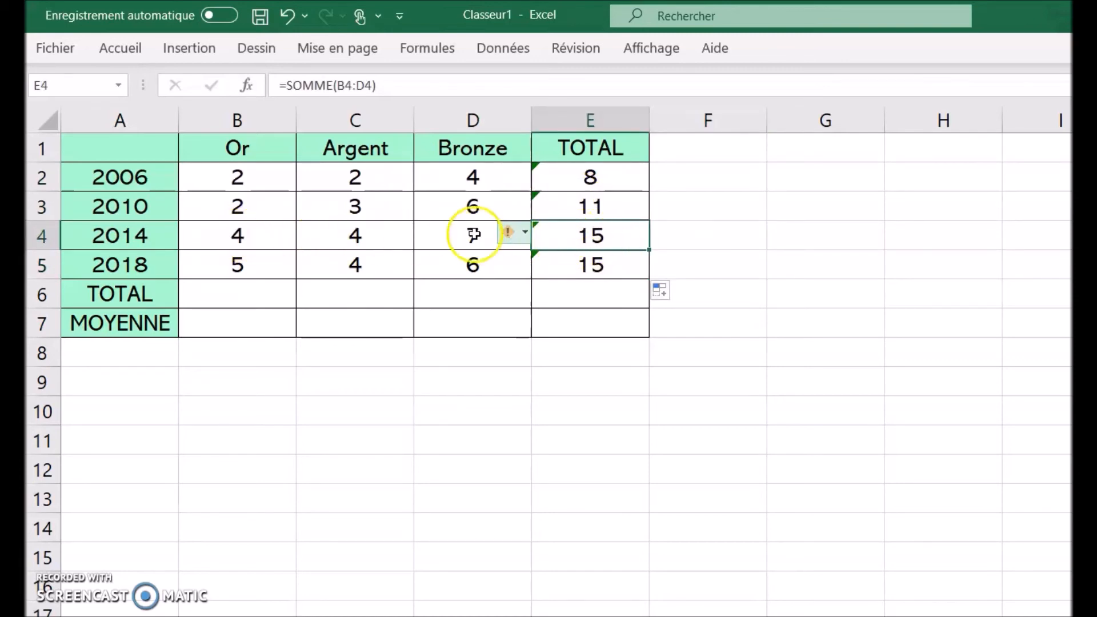
click(624, 320)
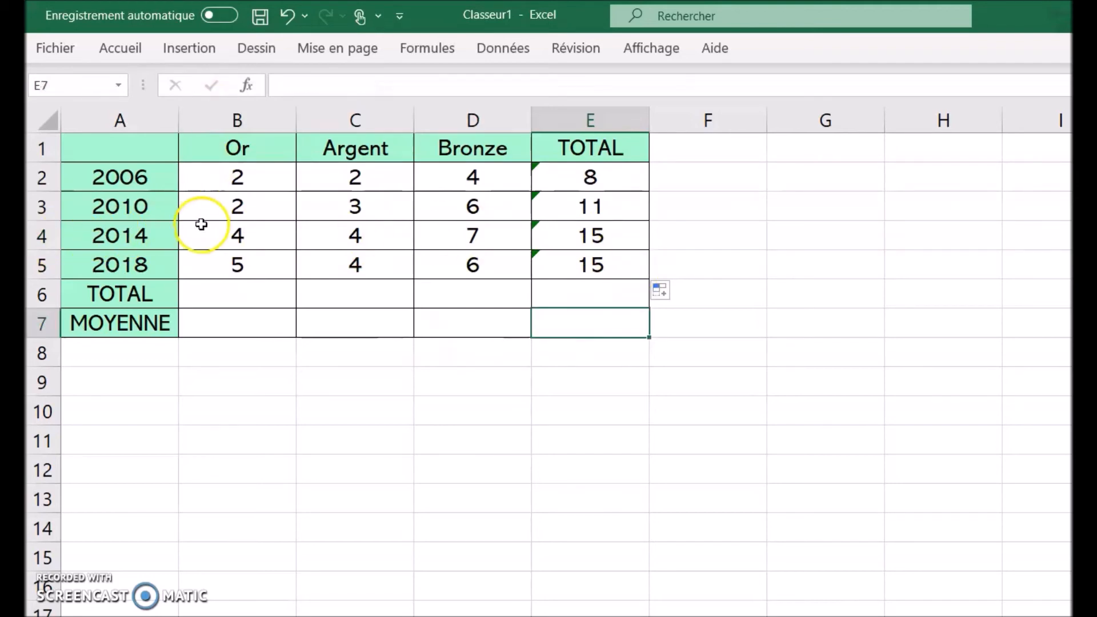
Step: Try the formula =B2+B3+B4+B5 in cell B6 for the gold medal total, and clear the cell again
click(243, 293)
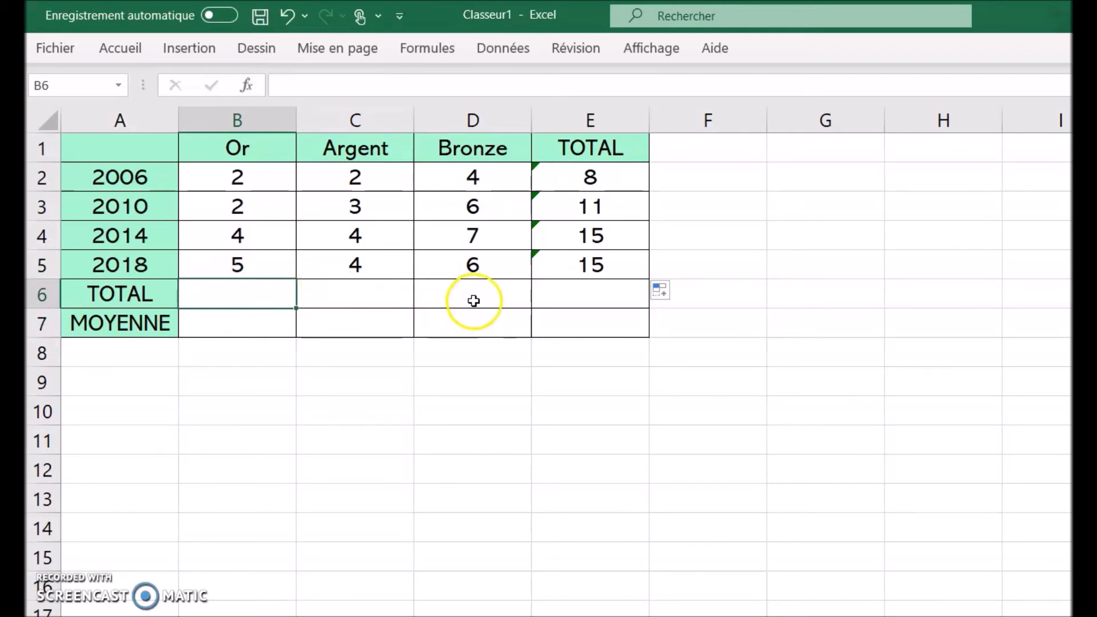
click(251, 300)
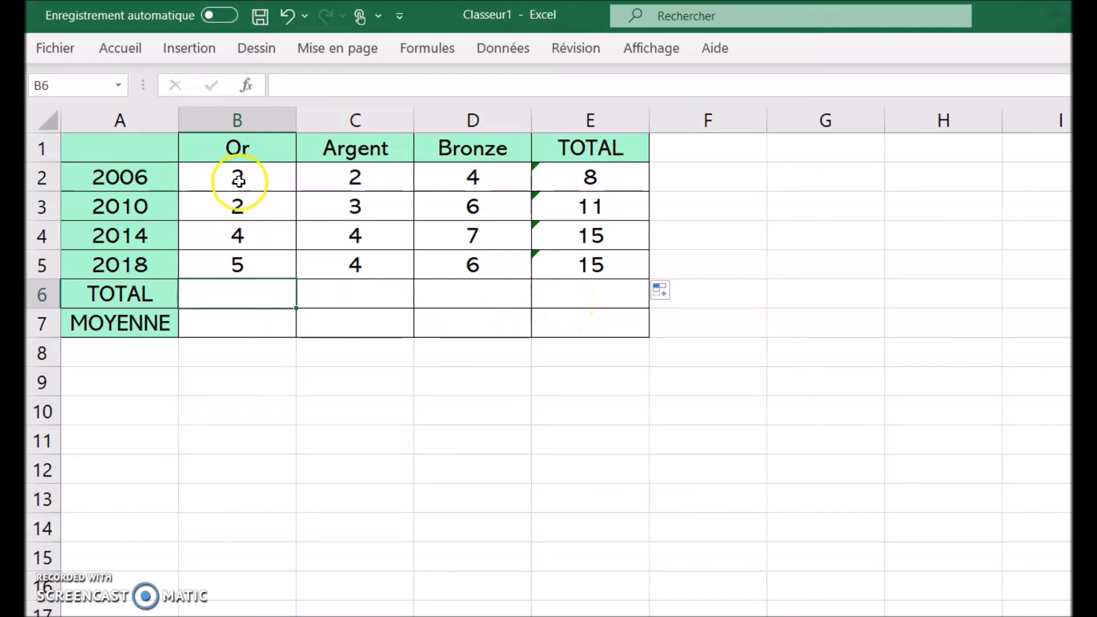
double_click(252, 298)
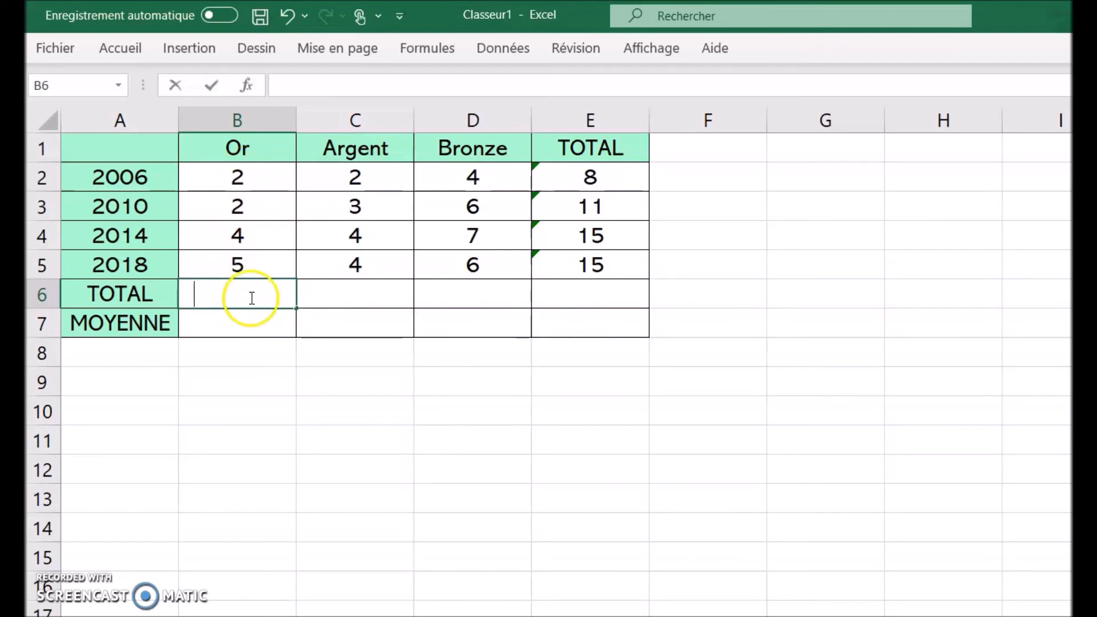
text(=)
click(234, 174)
text(+)
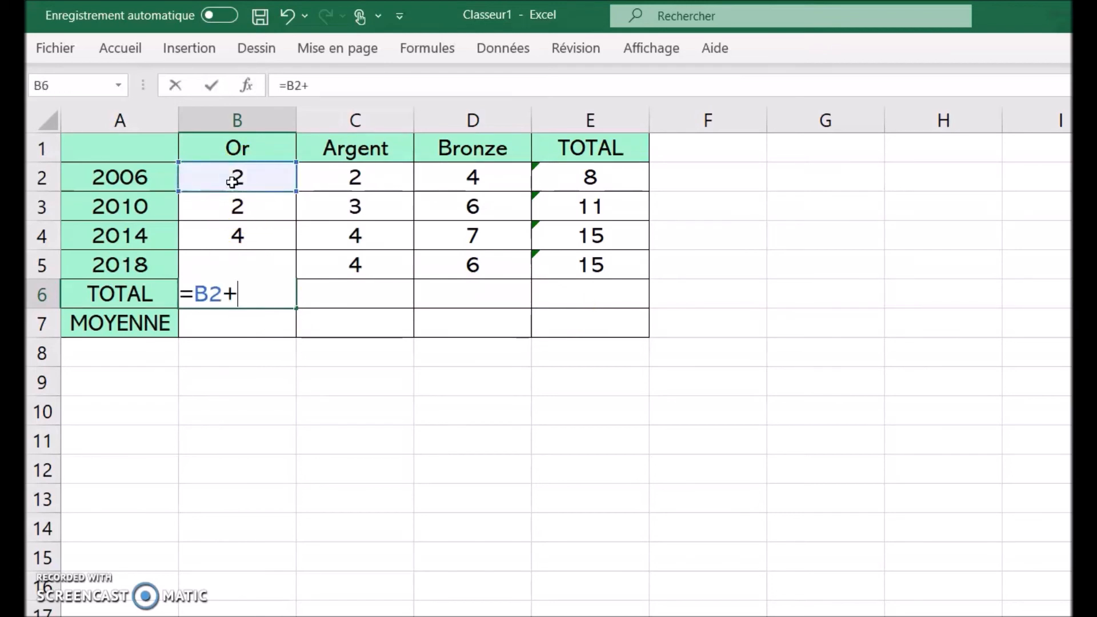
click(237, 206)
text(+B4+)
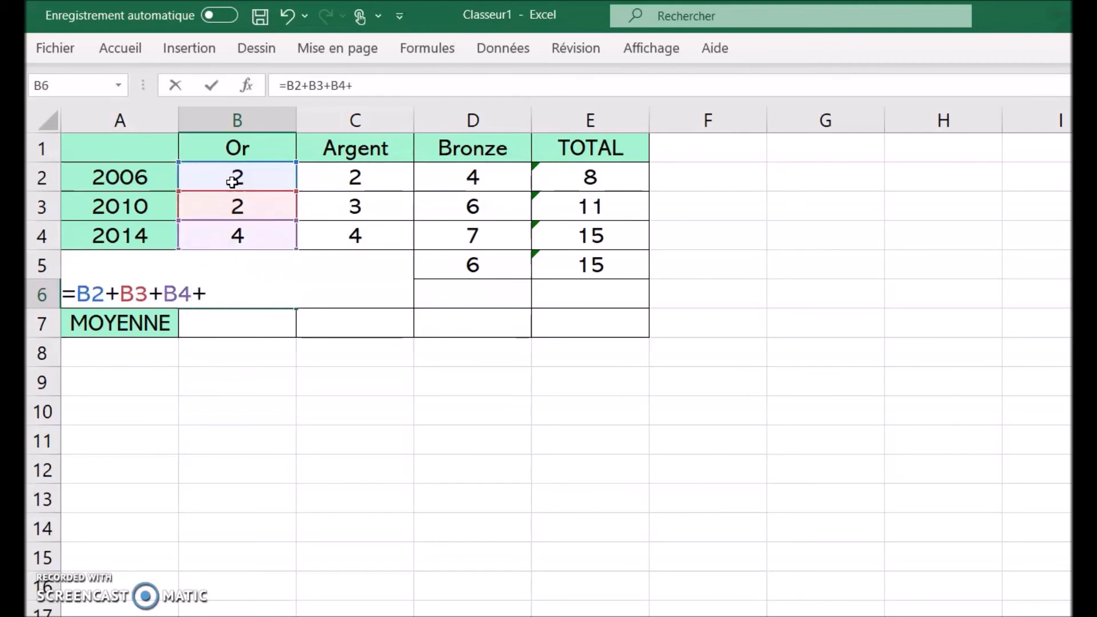
text(B5)
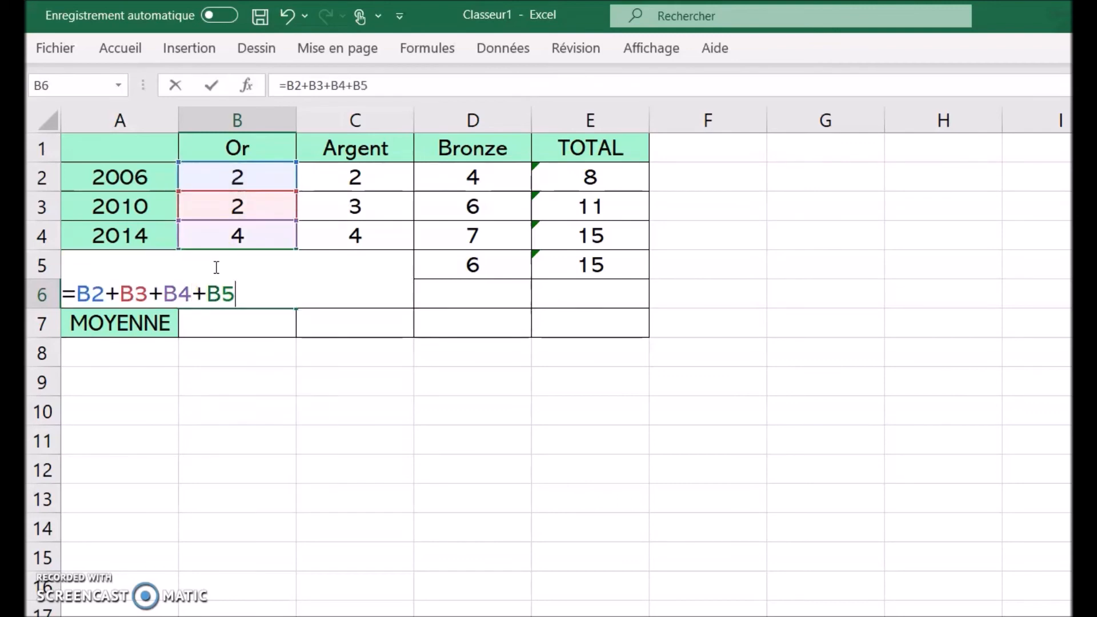
key(Return)
click(301, 406)
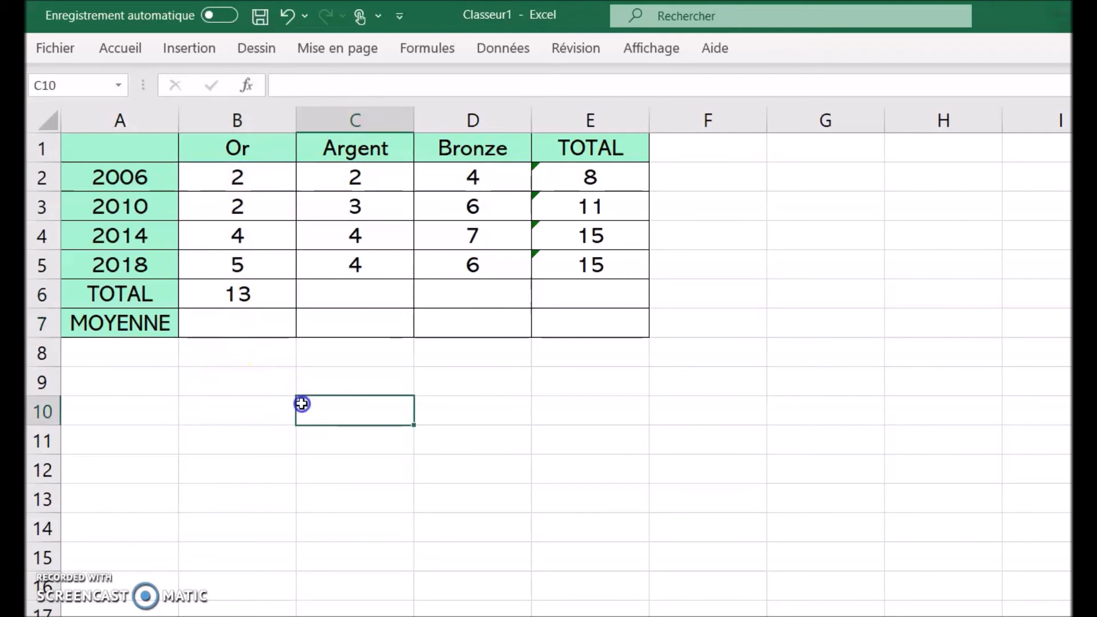
click(260, 299)
key(Delete)
Step: Enter the formula =SOMME(B2:B5) in cell B6 to total the gold medals
text(=SOMME(B2:B)
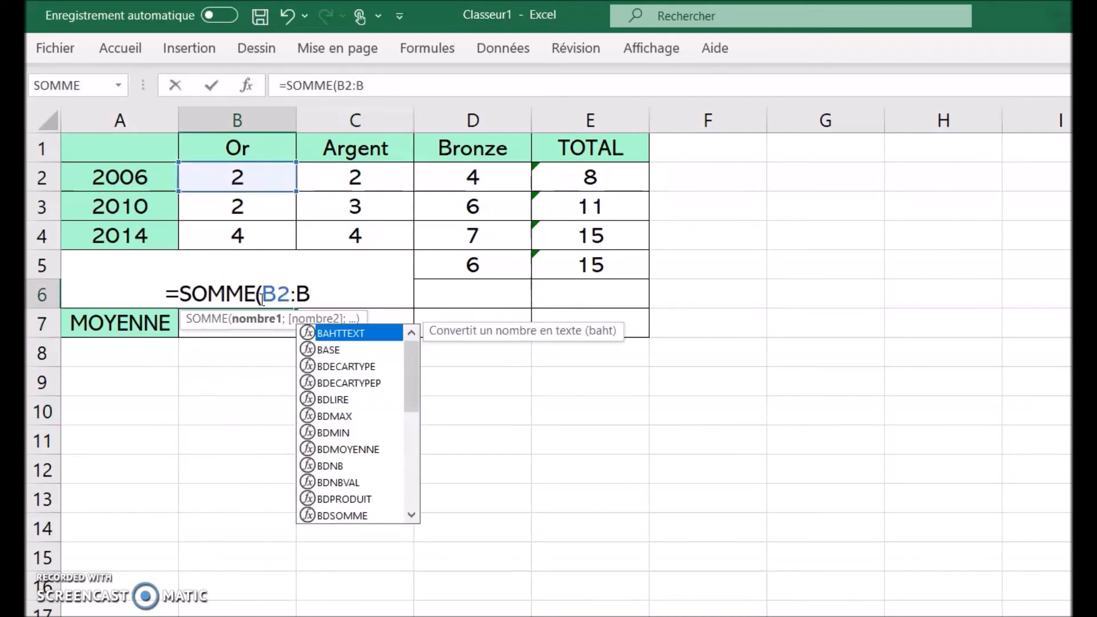
text(5))
key(Return)
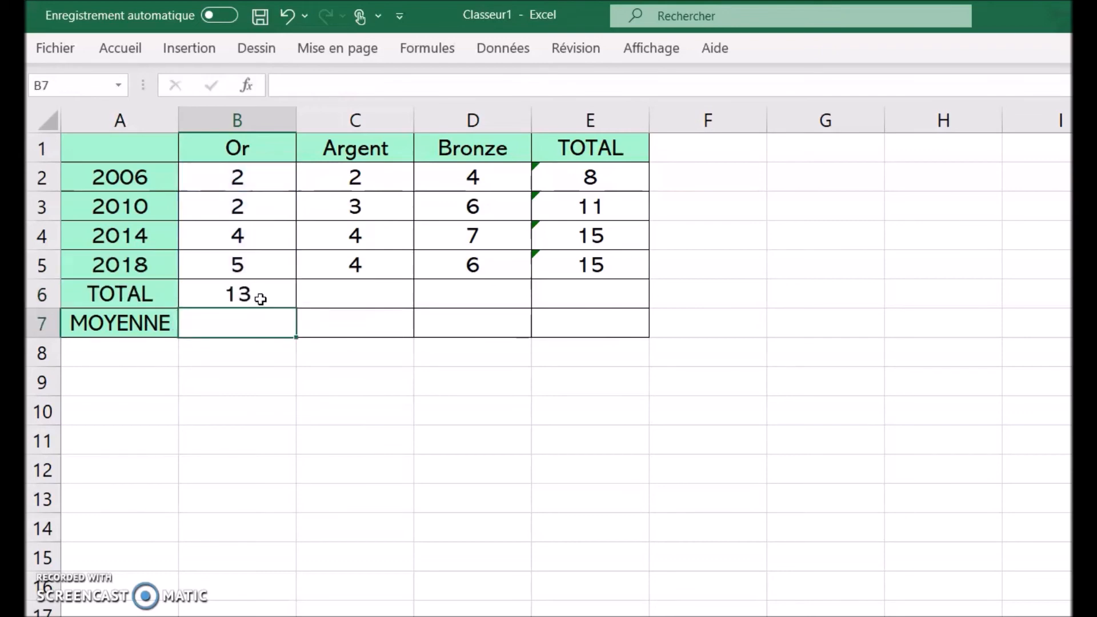
Step: Copy the total formula from B6 across the TOTAL row to E6
click(269, 295)
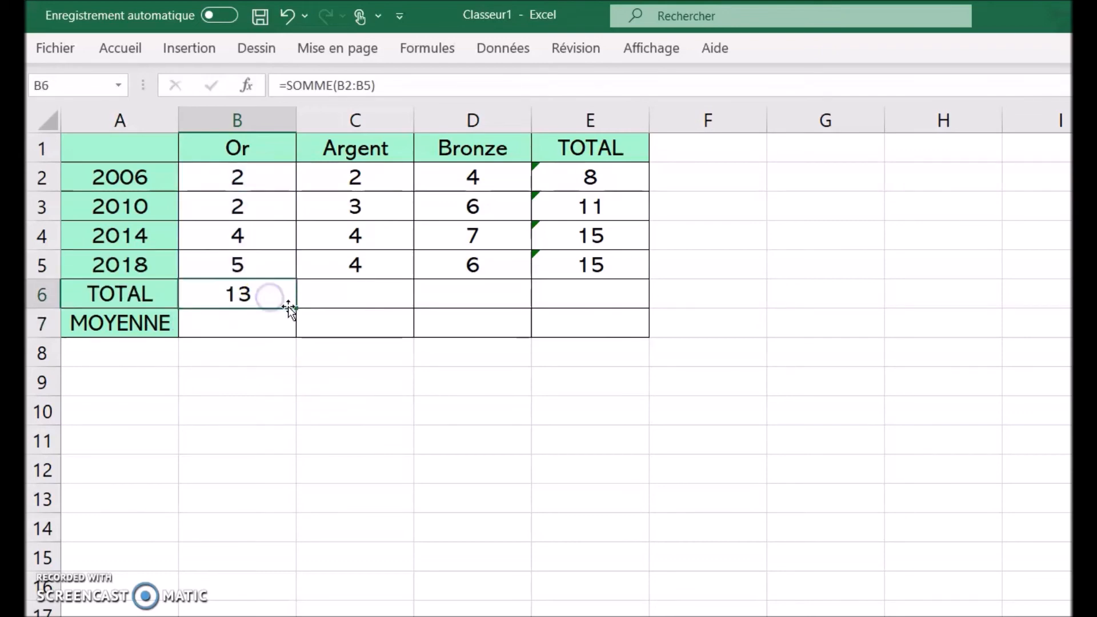
drag(303, 306, 482, 300)
drag(587, 294, 623, 301)
click(788, 296)
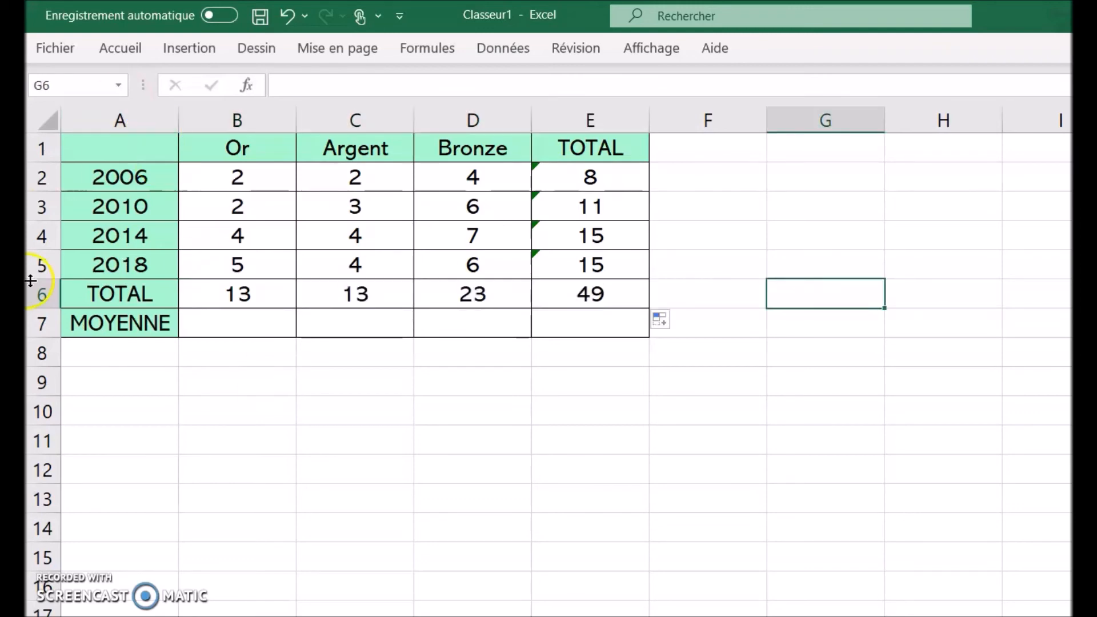
Step: Try the formula =MOYENNE(B2:B5) in cell B7 for the gold medal average, and clear the cell again
click(246, 325)
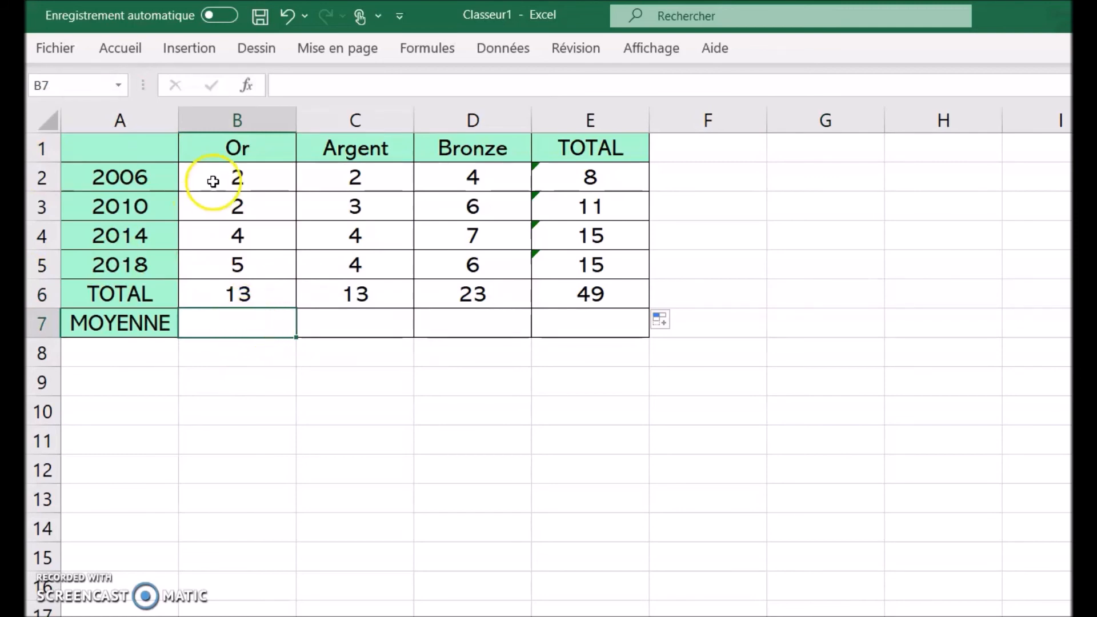
drag(215, 181, 218, 262)
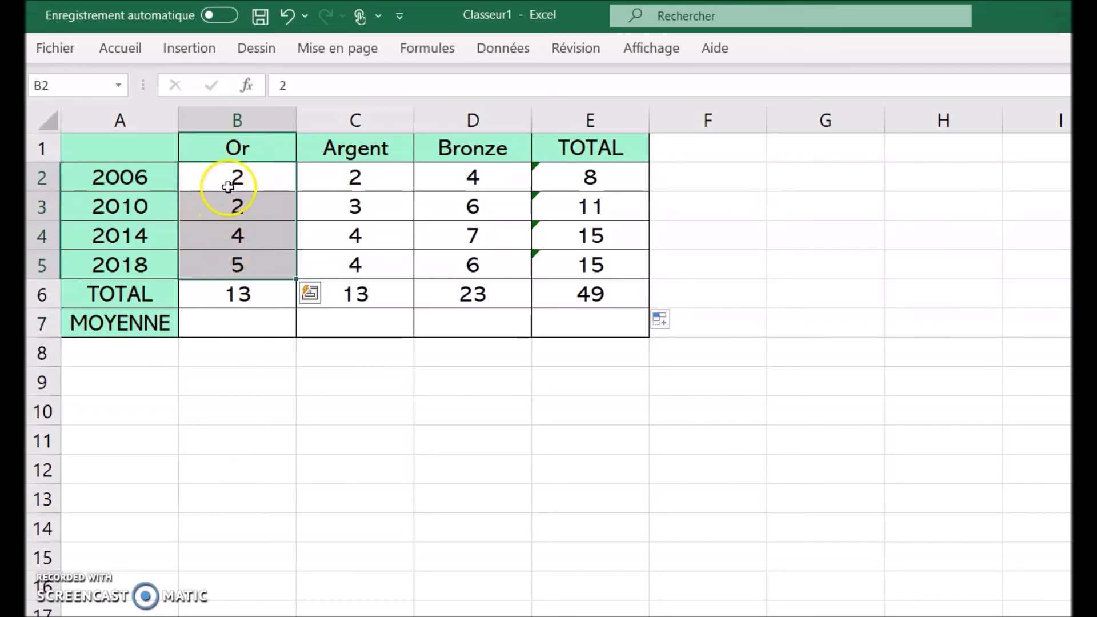
click(241, 331)
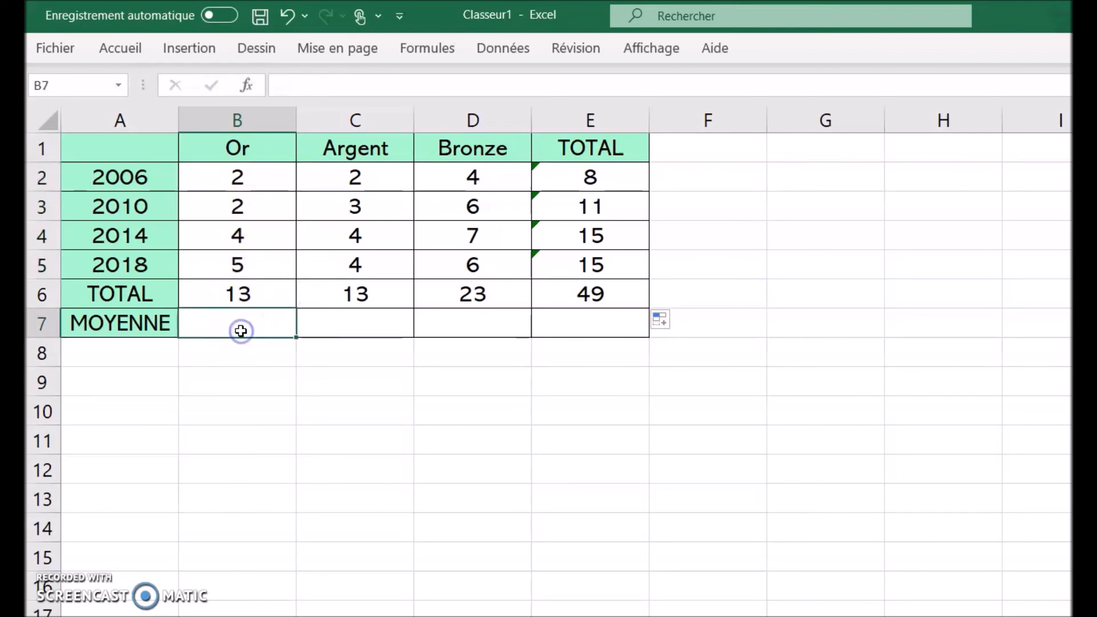
text(=MOYENNE(B2:)
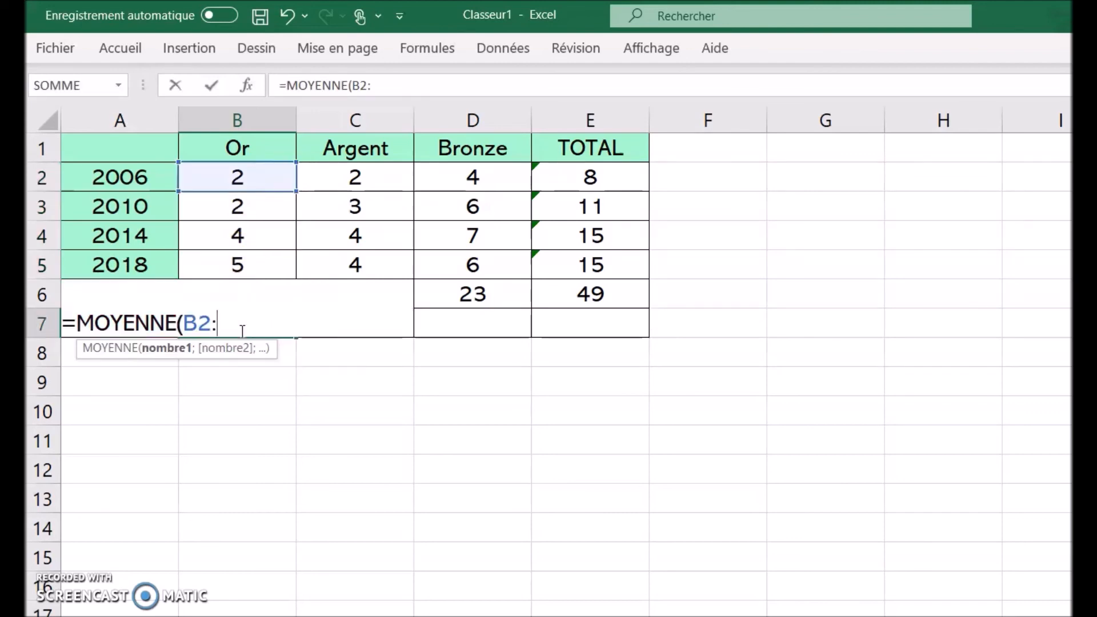
text(B5)
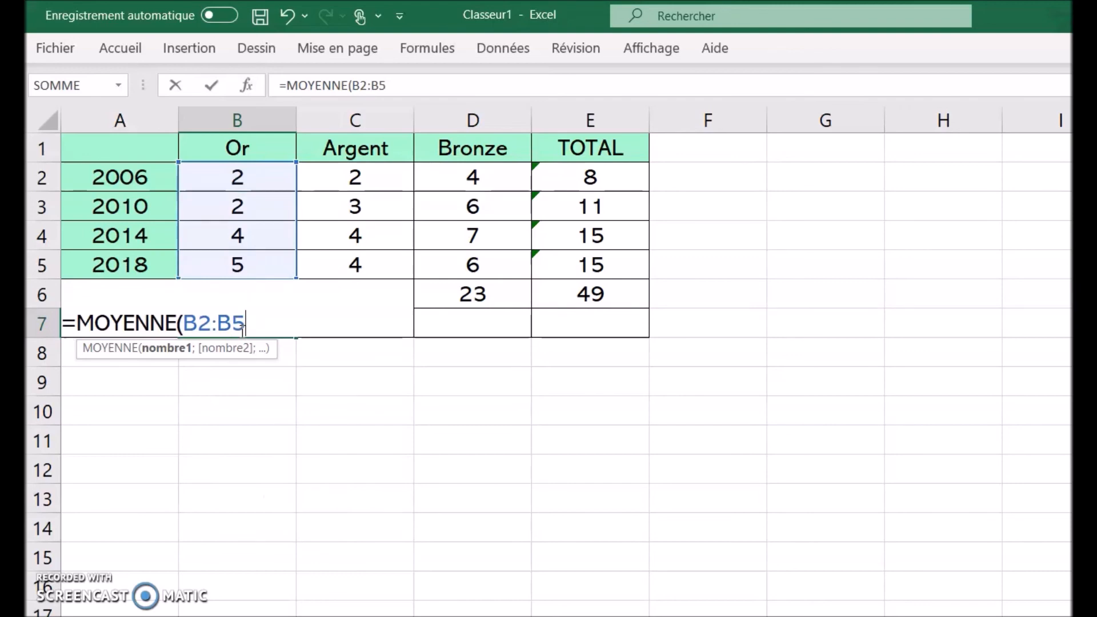
text())
key(Return)
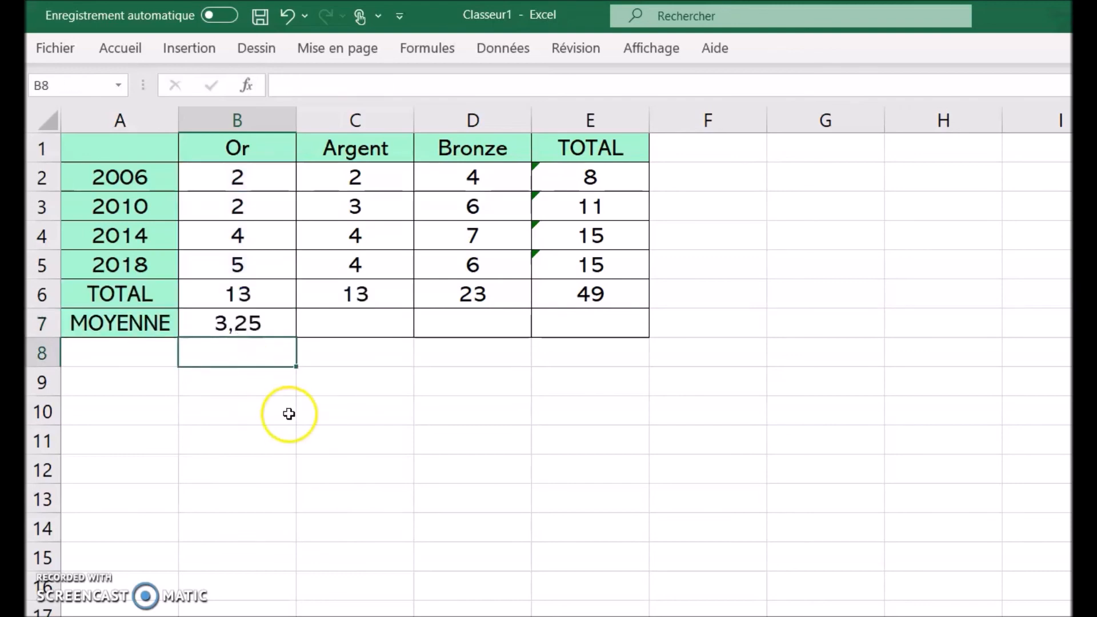
click(377, 429)
click(255, 329)
key(Delete)
Step: Enter the formula =SOMME(B2:B5)/4 in cell B7 to average the gold medals
text(=)
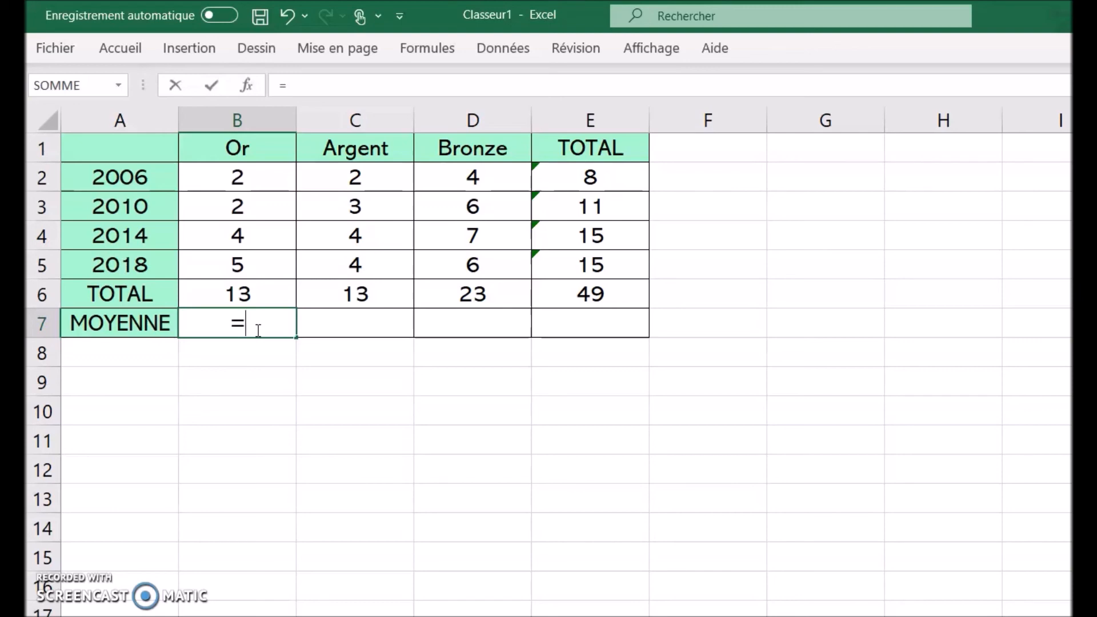
text(SOO)
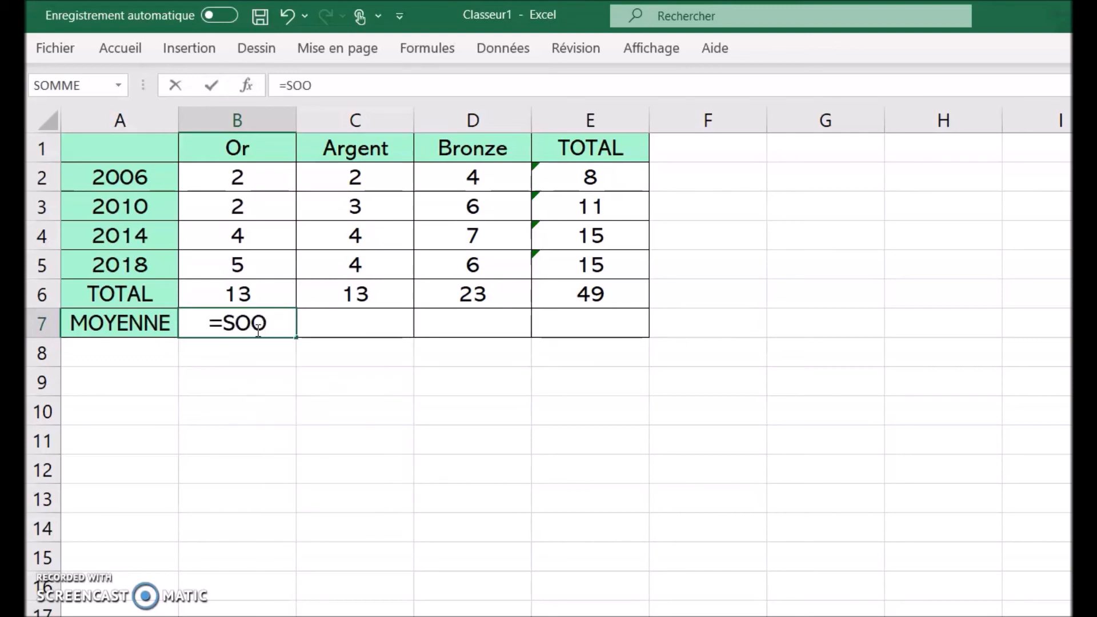
key(BackSpace)
text(MME()
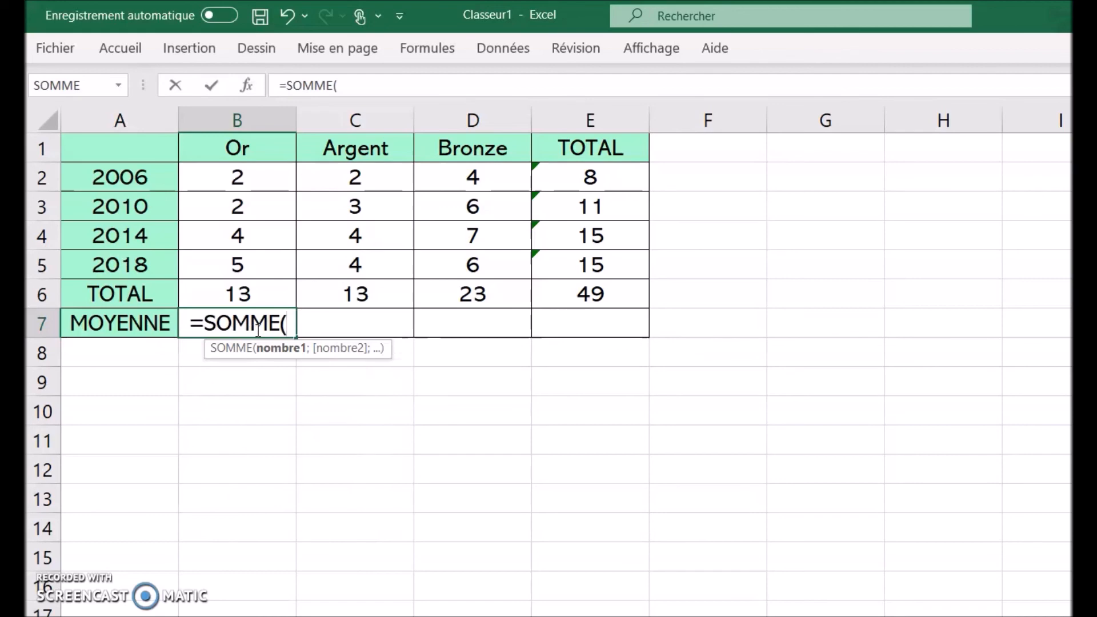
text(B2:B5))
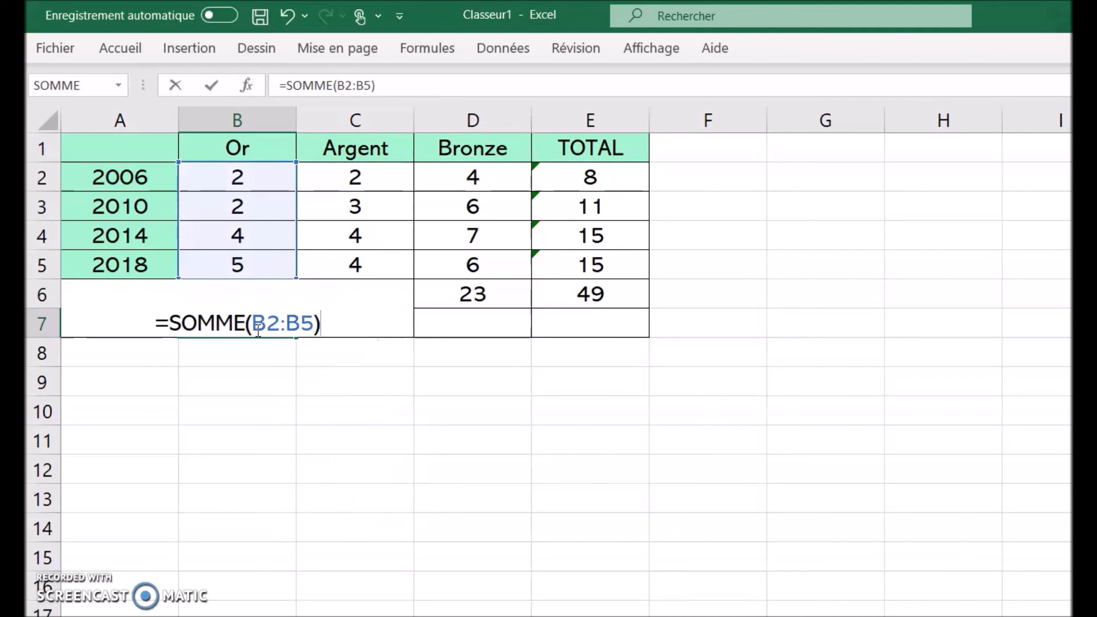
text(/)
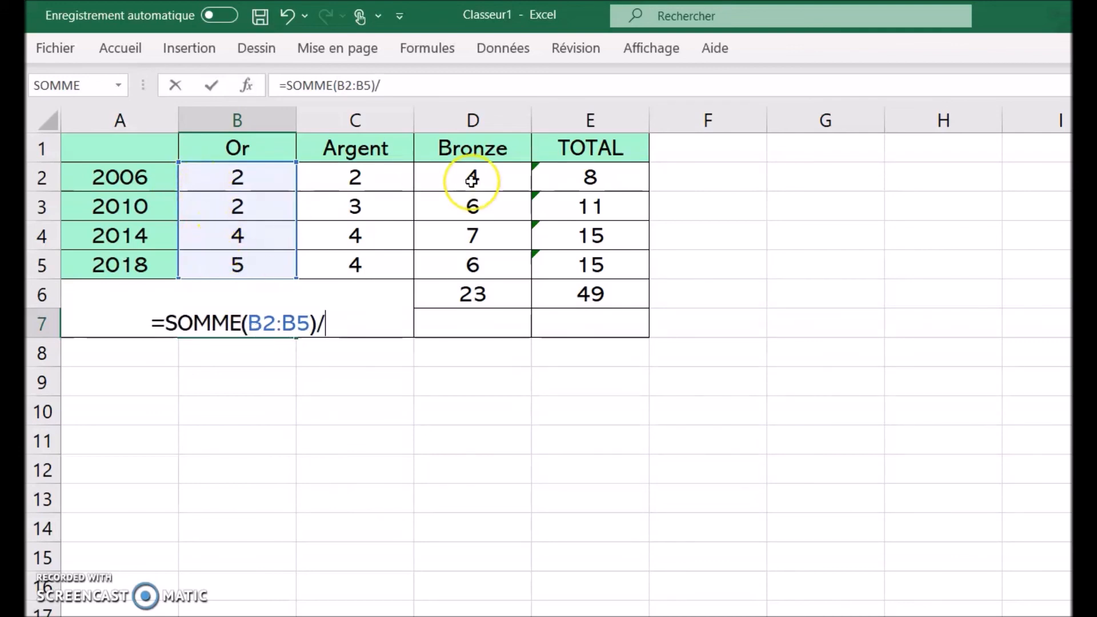
text(4)
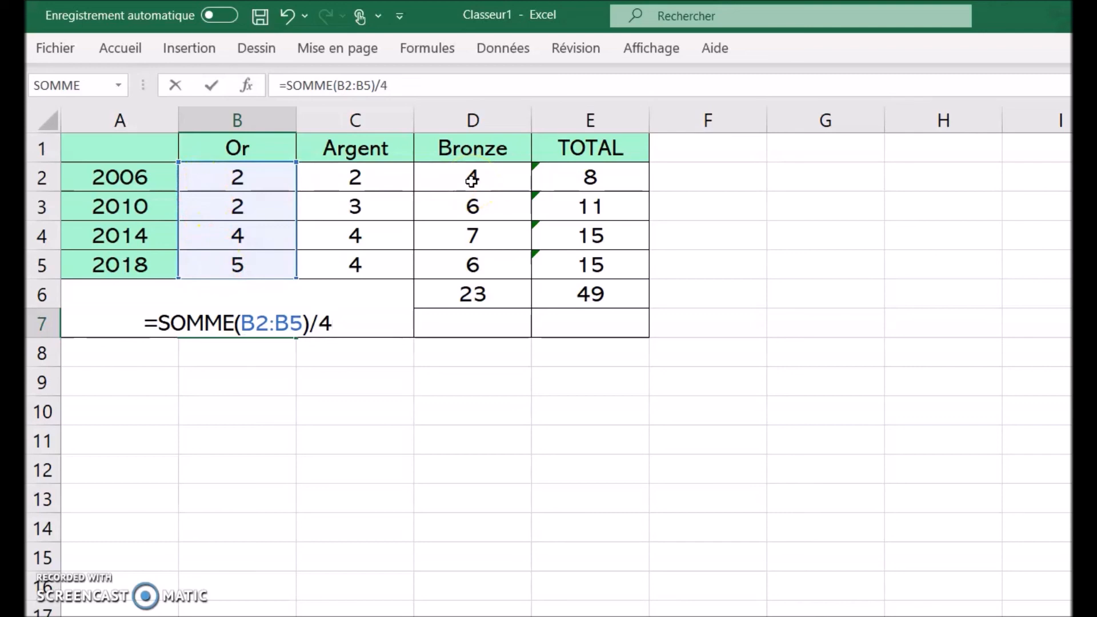
key(Return)
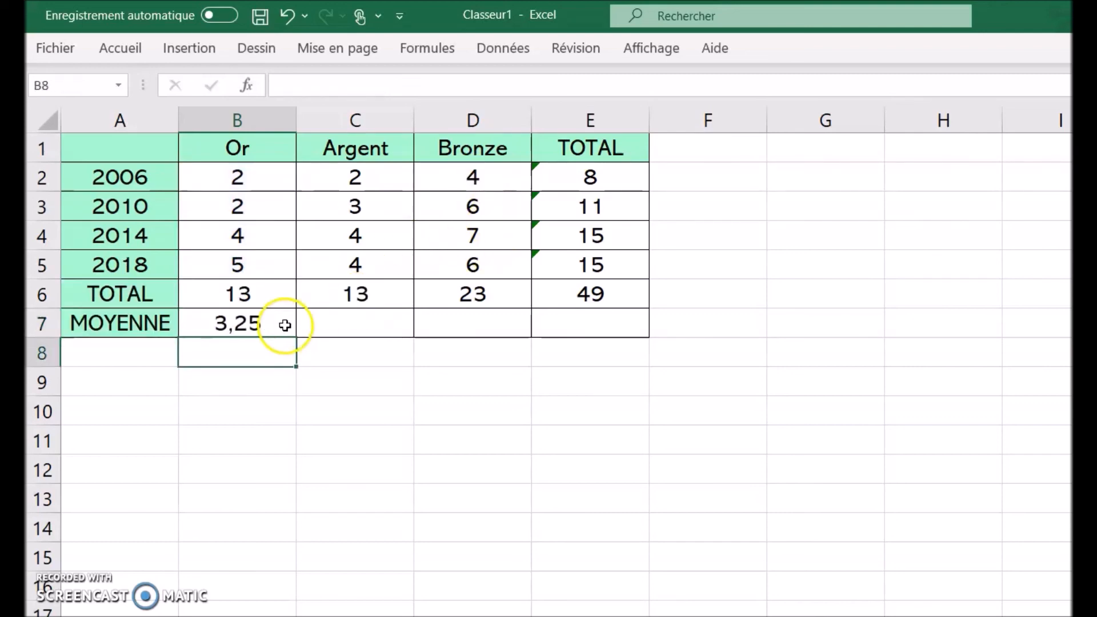
Step: Replace the gold medal average formula in cell B7 with =B6/4, based on the column total
click(227, 332)
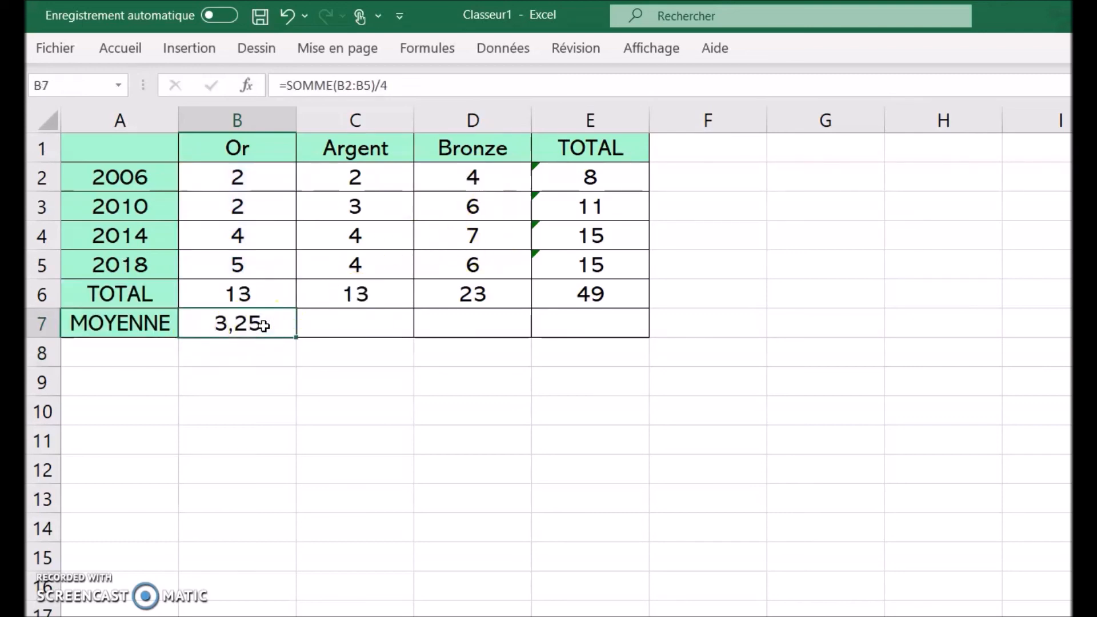
key(Delete)
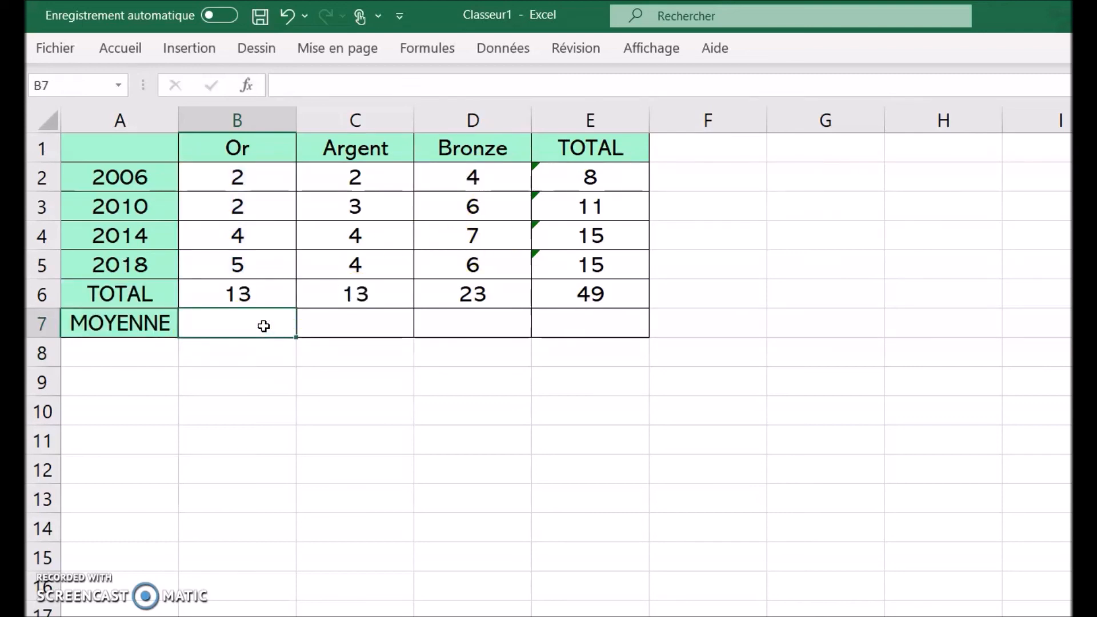
text(=)
click(247, 302)
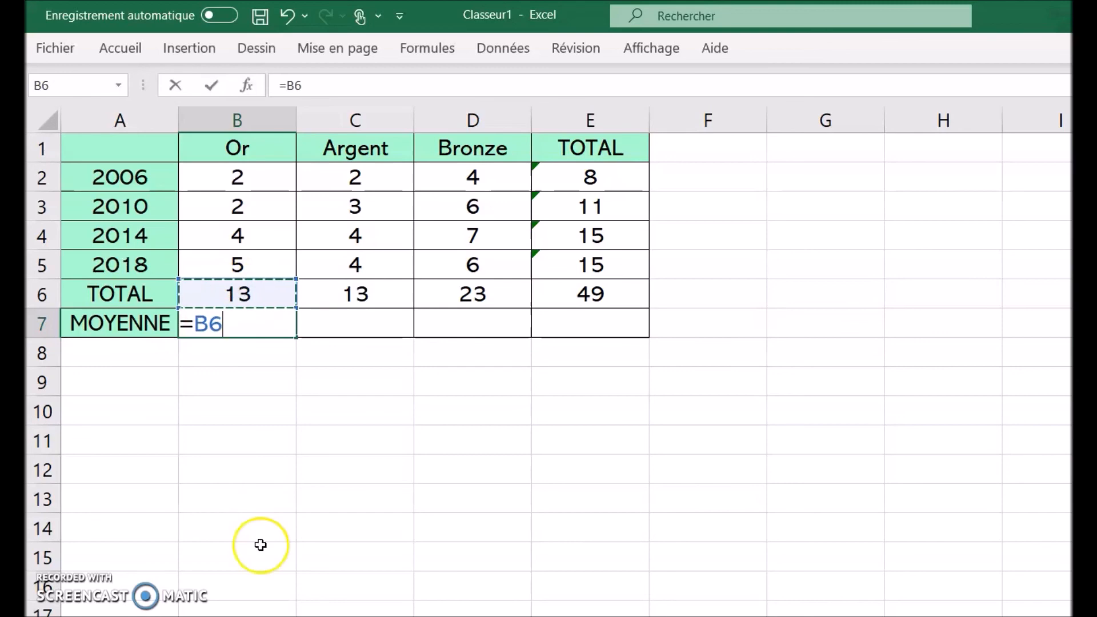
text(/4)
key(Return)
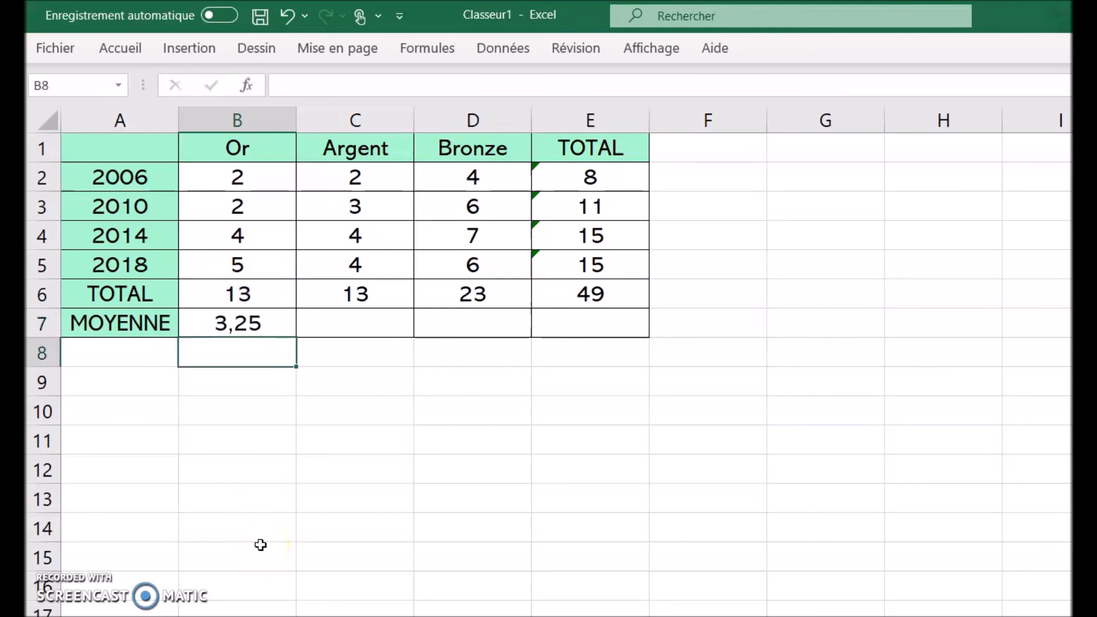
Step: Copy the average formula from B7 across the MOYENNE row to E7
click(273, 327)
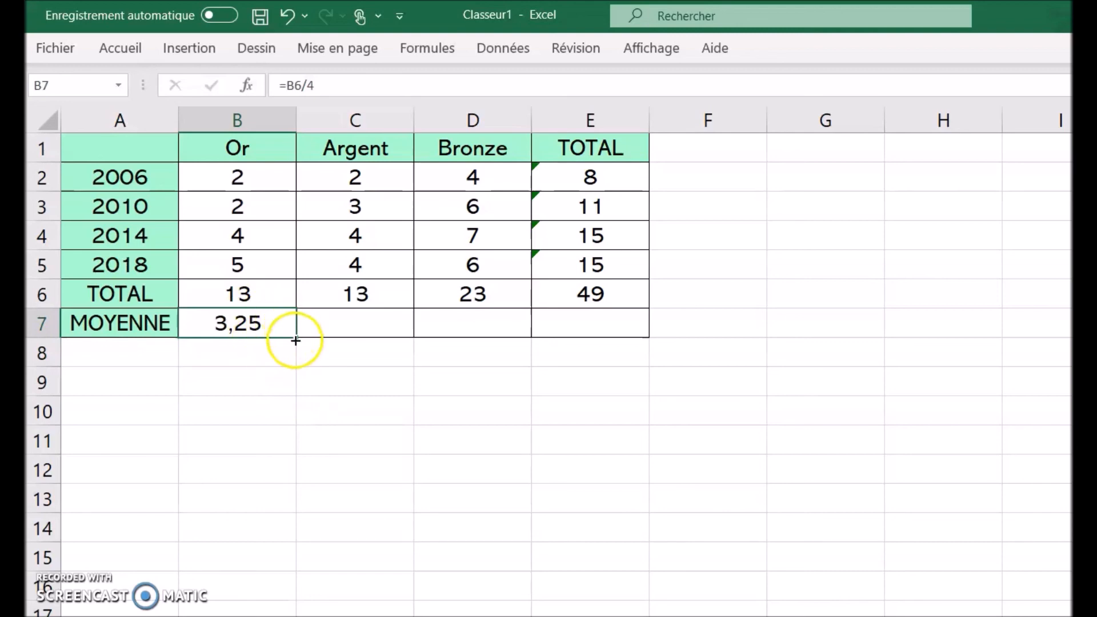
drag(297, 338, 629, 327)
click(412, 477)
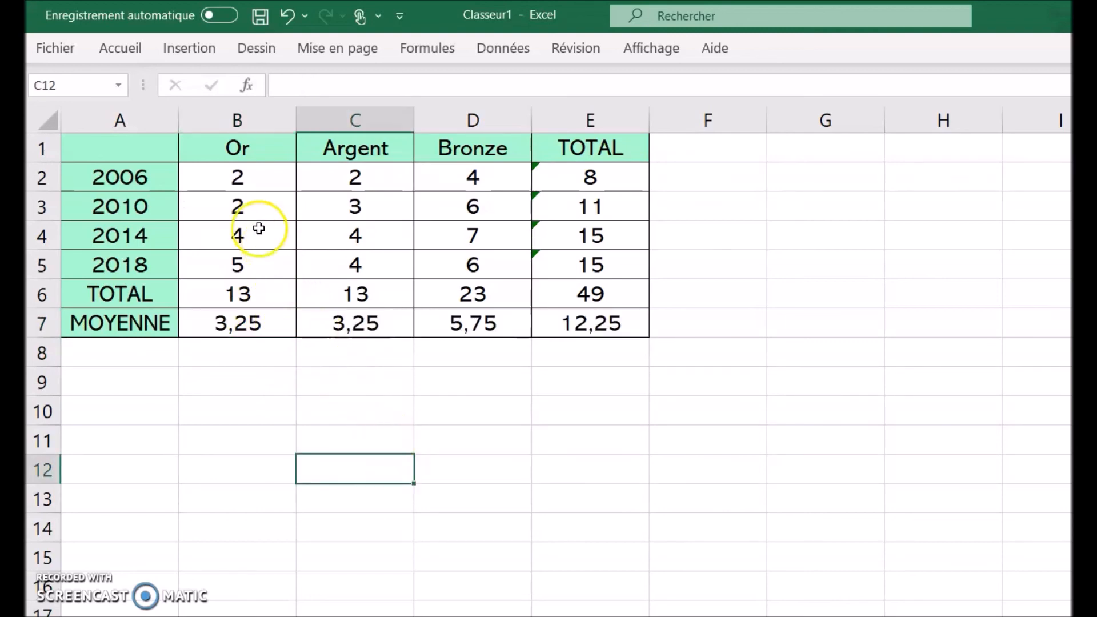
Step: Change the 2010 gold medal count in cell B3 to 3 to test the recalculation
click(258, 209)
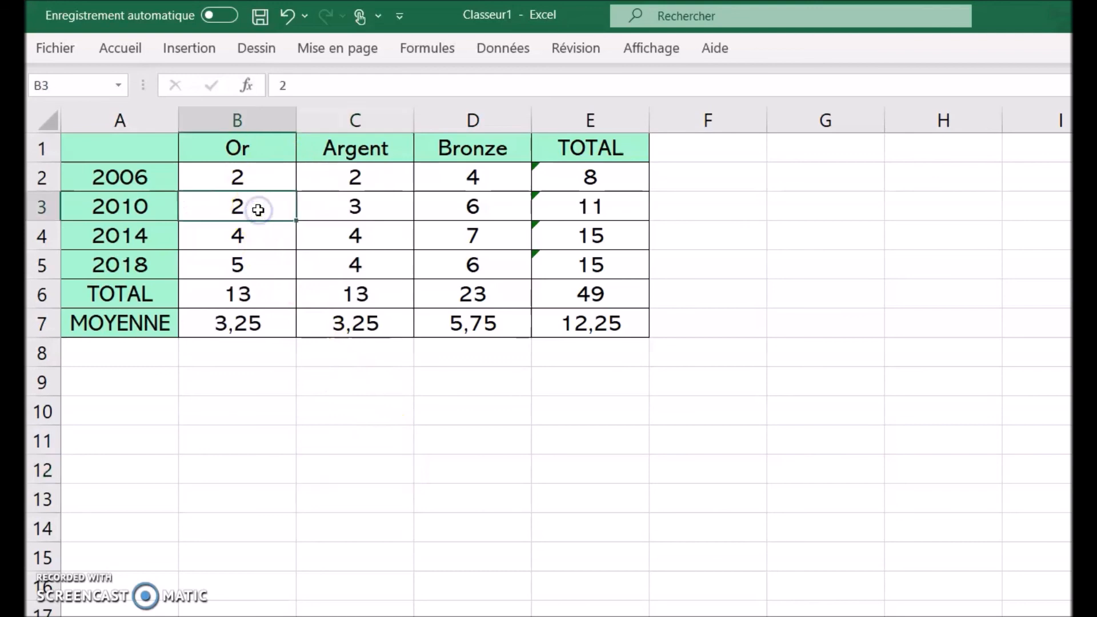
text(3)
key(Return)
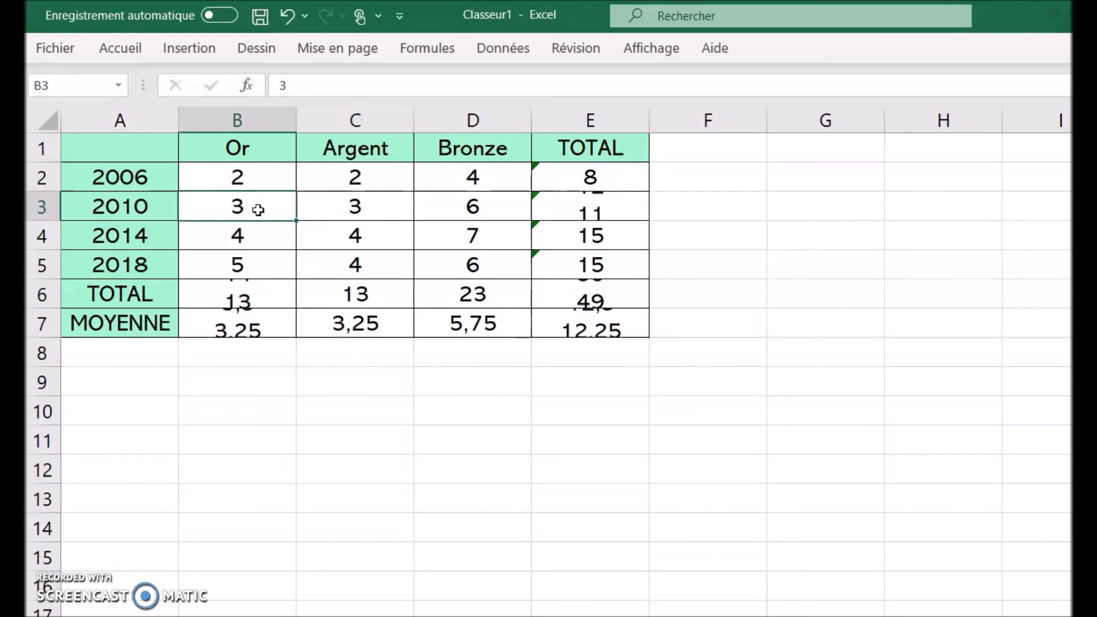